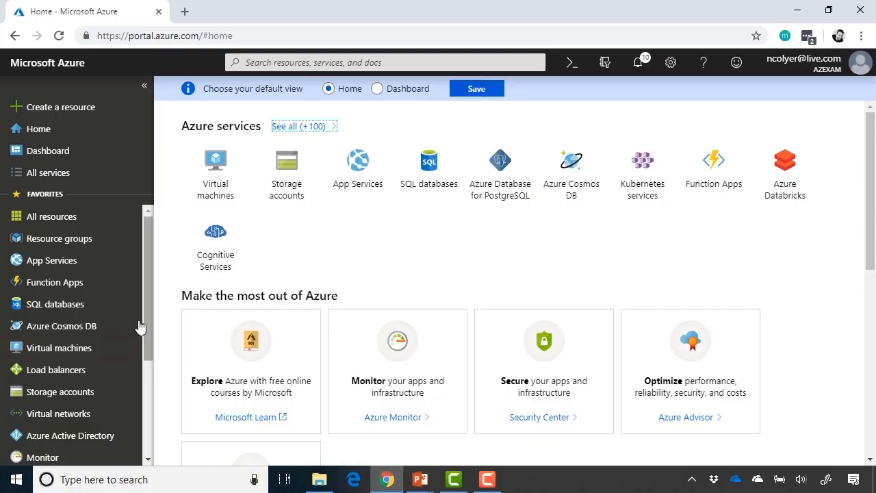
Open the Virtual machines list and start creating a new virtual machine.
{"action": "left_click", "coordinate": [110, 346]}
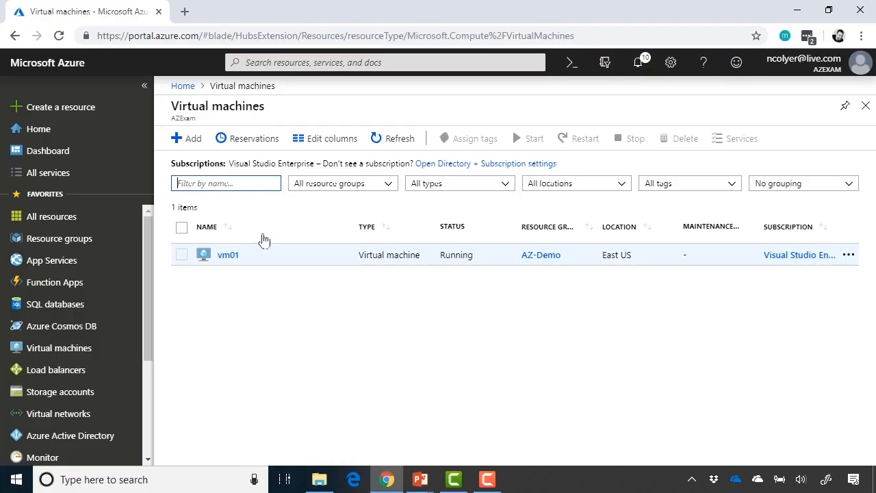
{"action": "left_click", "coordinate": [193, 141]}
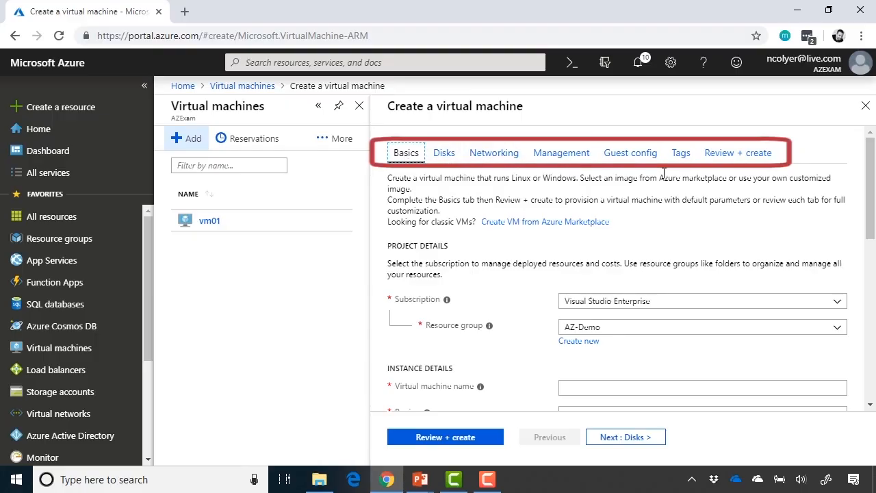
Scroll the Basics tab down to the Instance details section.
{"action": "scroll", "coordinate": [835, 223], "scroll_direction": "down", "scroll_amount": 3}
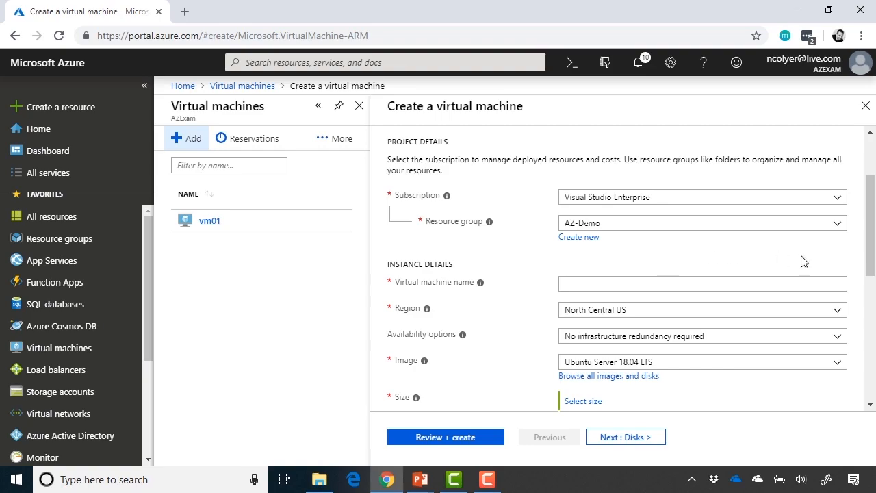
{"action": "scroll", "coordinate": [854, 266], "scroll_direction": "down", "scroll_amount": 1}
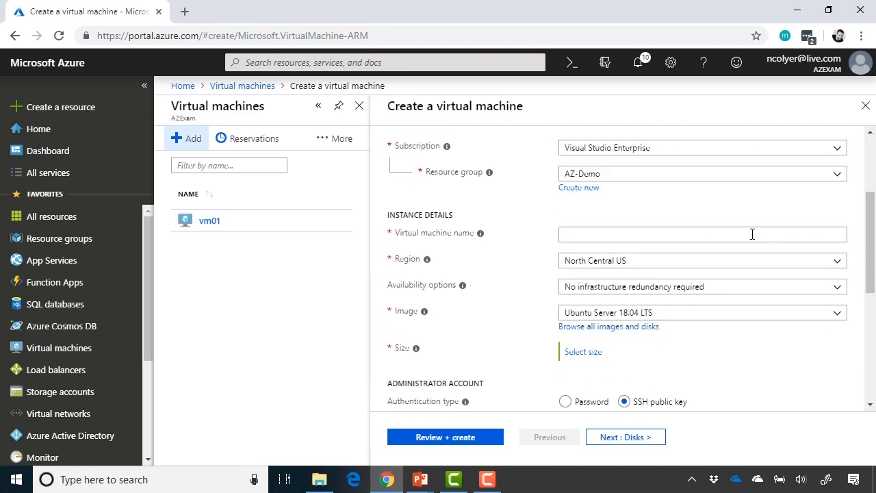
Name the new virtual machine vmdemo01.
{"action": "left_click", "coordinate": [752, 234]}
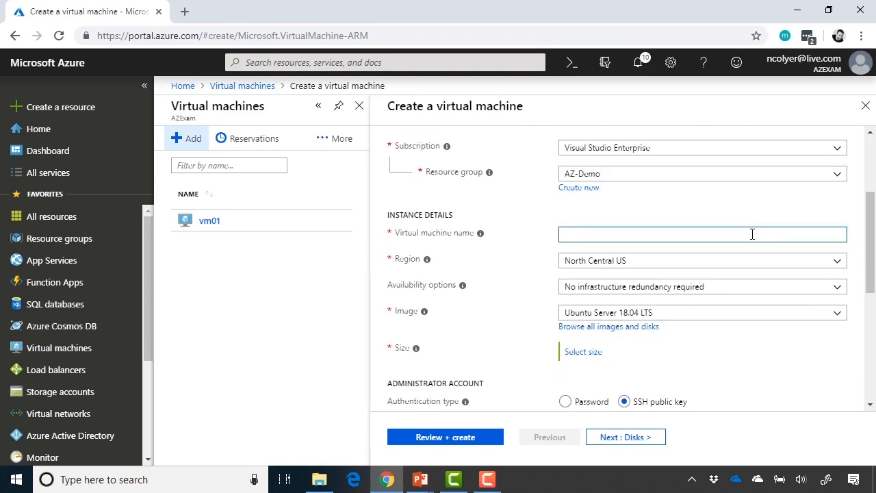
{"action": "type", "text": "vmdemo01"}
{"action": "key", "text": "Tab"}
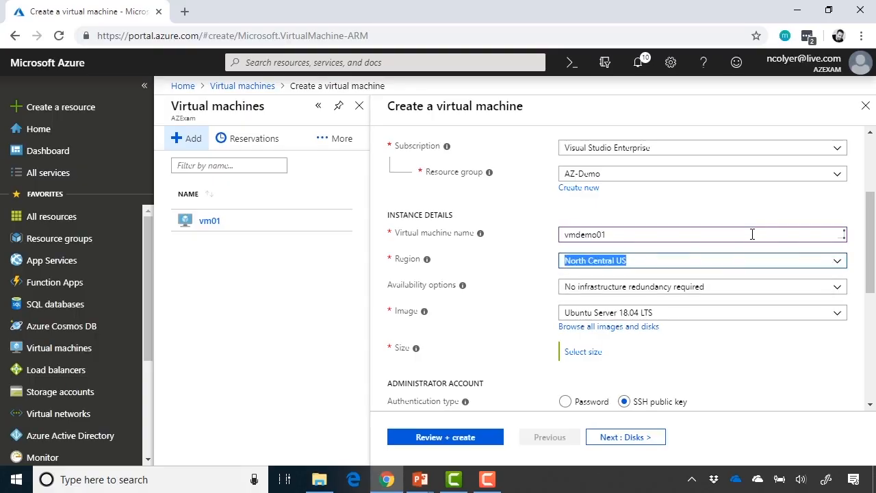
Set the region to East US and view the availability option choices.
{"action": "scroll", "coordinate": [831, 201], "scroll_direction": "down", "scroll_amount": 2}
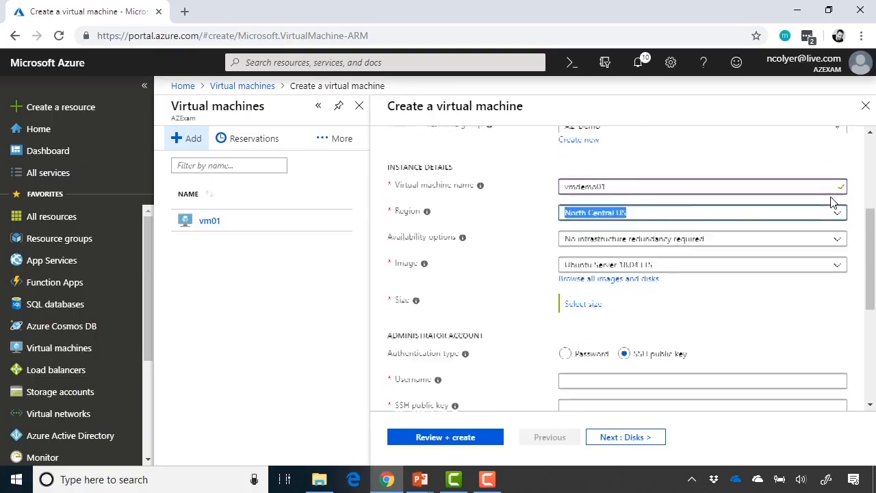
{"action": "scroll", "coordinate": [834, 209], "scroll_direction": "up", "scroll_amount": 1}
{"action": "left_click", "coordinate": [841, 215]}
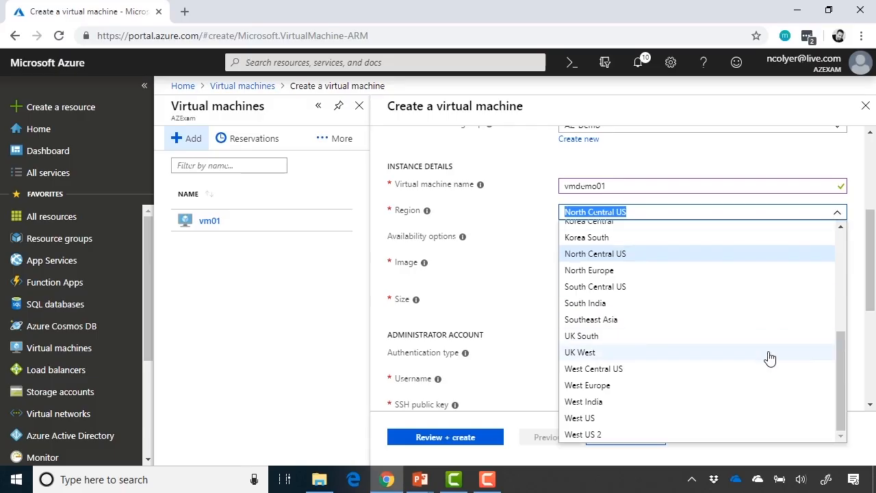
{"action": "scroll", "coordinate": [770, 359], "scroll_direction": "up", "scroll_amount": 3}
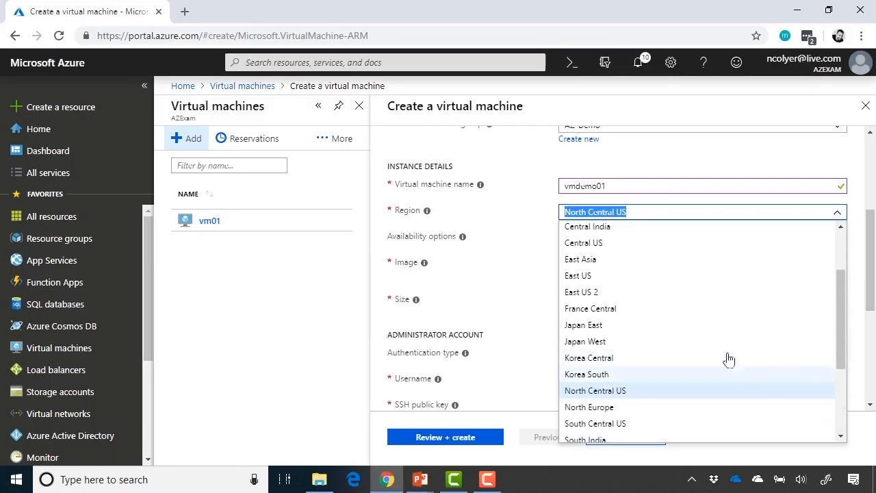
{"action": "left_click", "coordinate": [692, 278]}
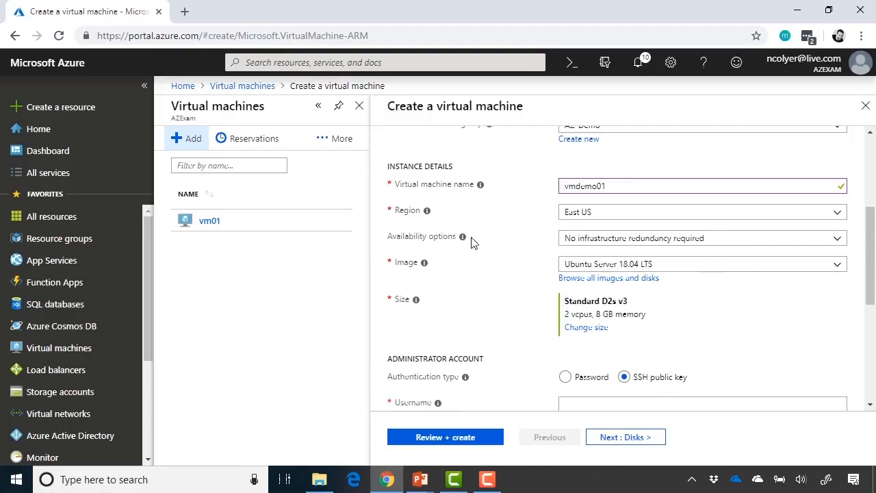
{"action": "left_click", "coordinate": [838, 241]}
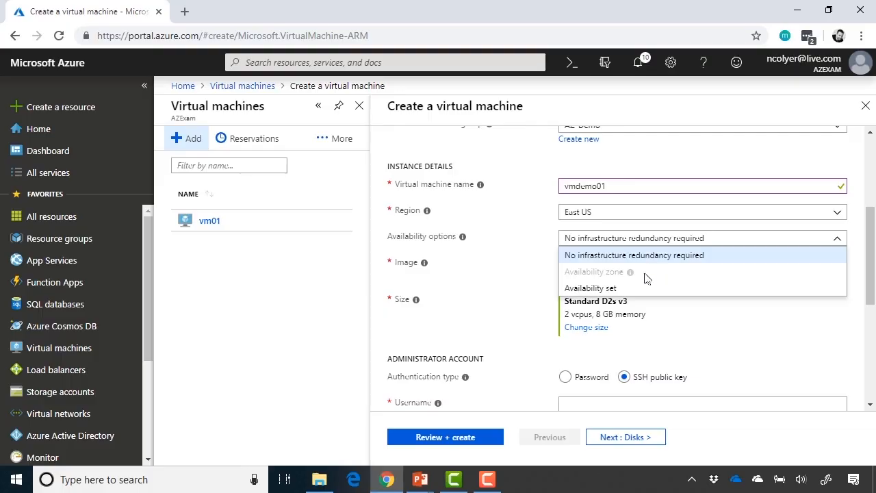
{"action": "mouse_move", "coordinate": [630, 274]}
Leave availability unchanged, choose the Windows Server 2016 Datacenter image, and bring up the VM size list.
{"action": "left_click", "coordinate": [853, 240]}
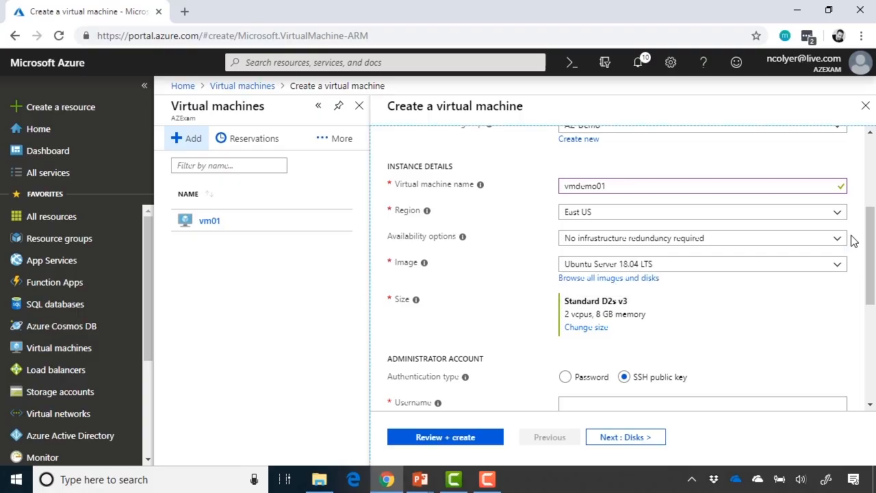
{"action": "left_click", "coordinate": [840, 270]}
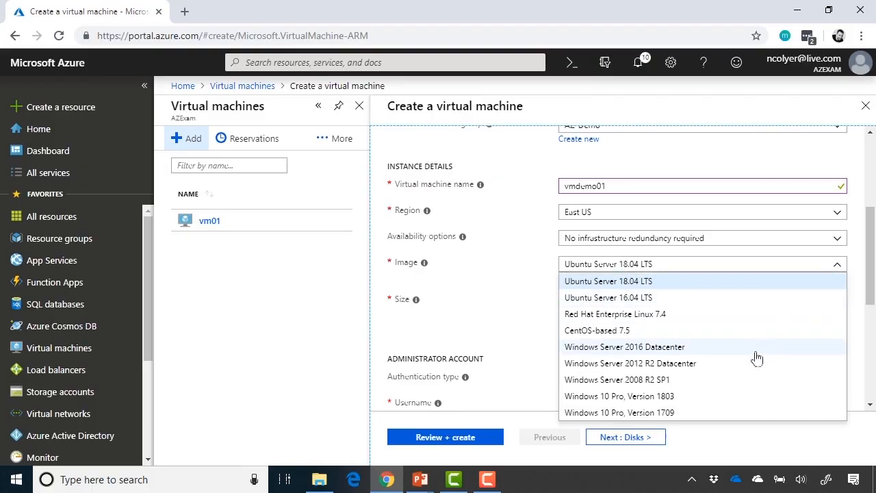
{"action": "left_click", "coordinate": [709, 349]}
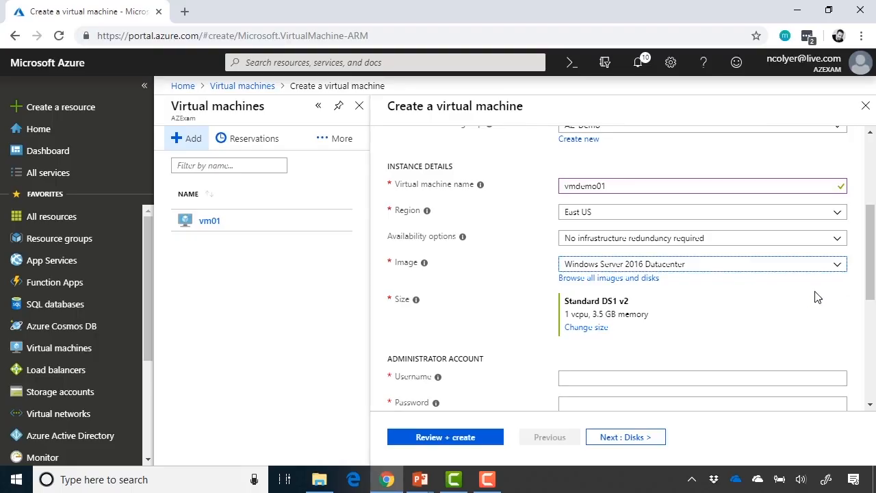
{"action": "scroll", "coordinate": [816, 297], "scroll_direction": "down", "scroll_amount": 1}
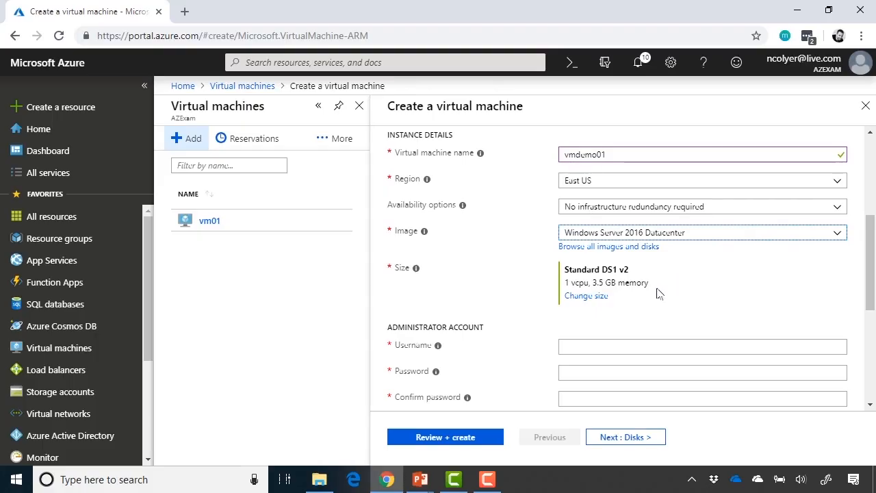
{"action": "left_click", "coordinate": [597, 301]}
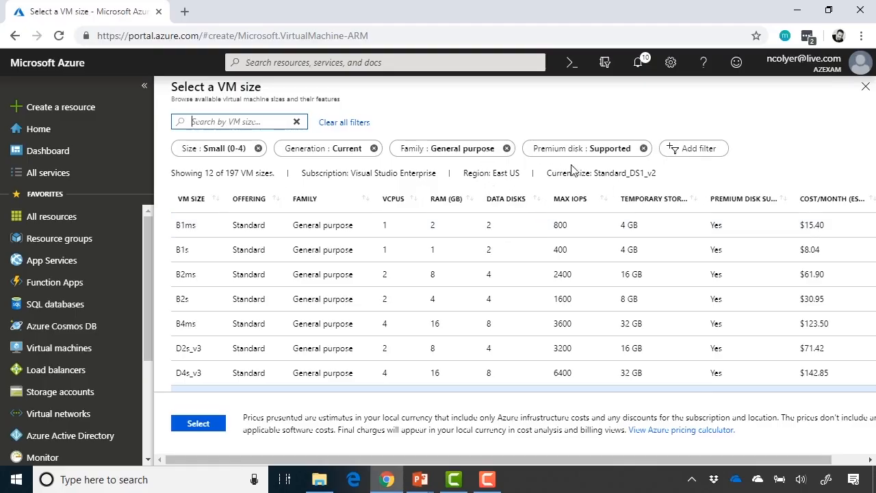
Remove the Small (0-4) size filter and select B1ms, after briefly trying B1s.
{"action": "scroll", "coordinate": [470, 251], "scroll_direction": "down", "scroll_amount": 3}
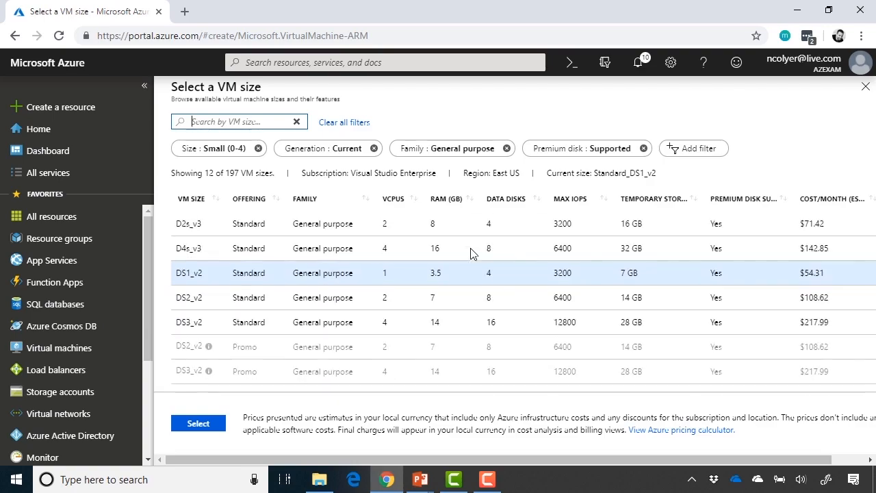
{"action": "scroll", "coordinate": [471, 249], "scroll_direction": "up", "scroll_amount": 3}
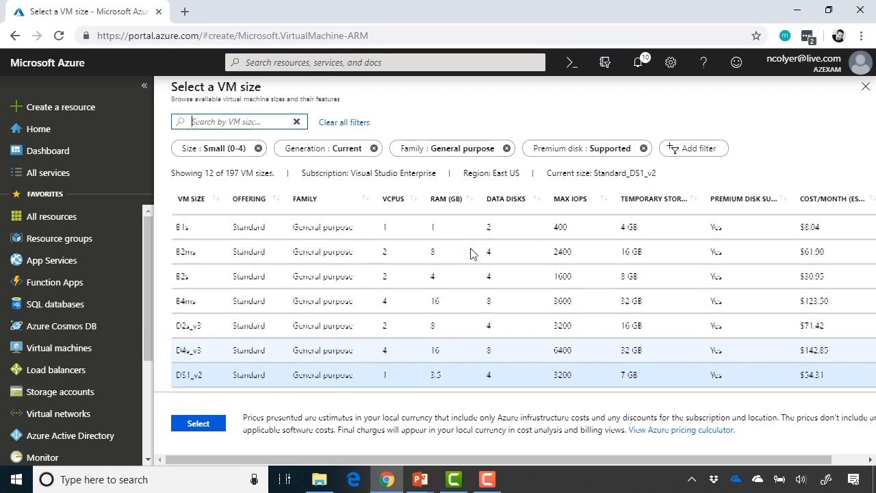
{"action": "left_click", "coordinate": [259, 149]}
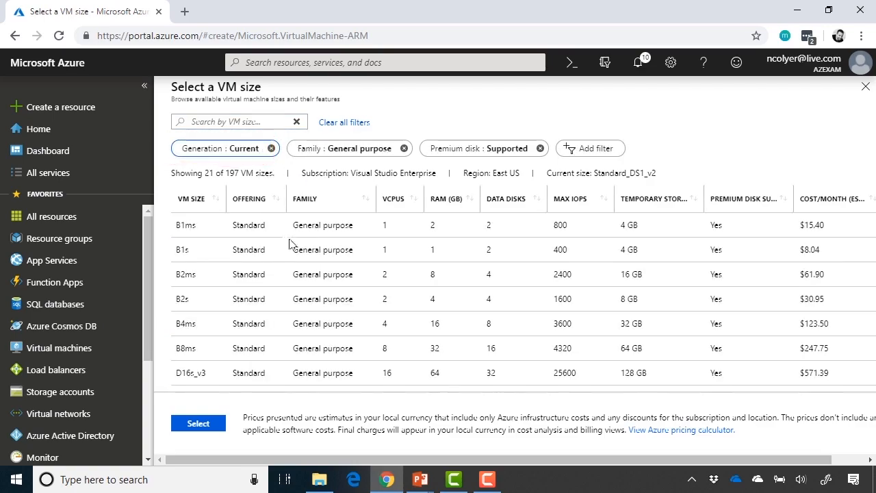
{"action": "scroll", "coordinate": [407, 314], "scroll_direction": "down", "scroll_amount": 5}
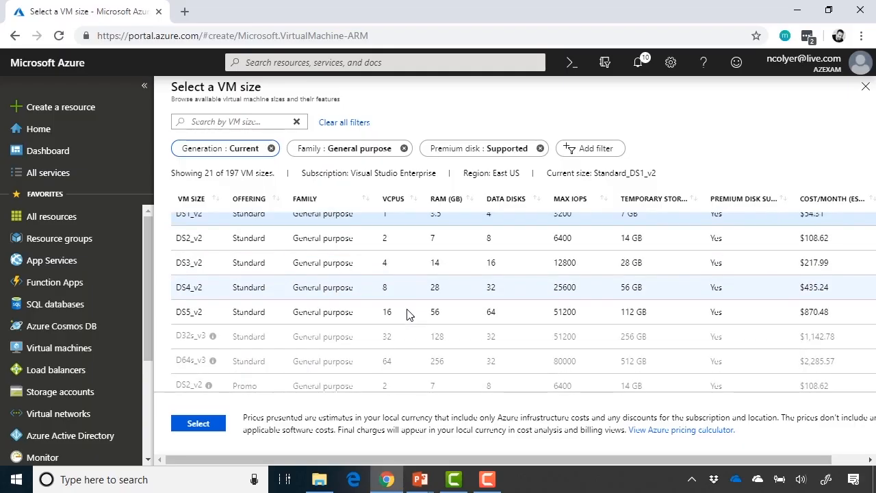
{"action": "scroll", "coordinate": [406, 314], "scroll_direction": "up", "scroll_amount": 1}
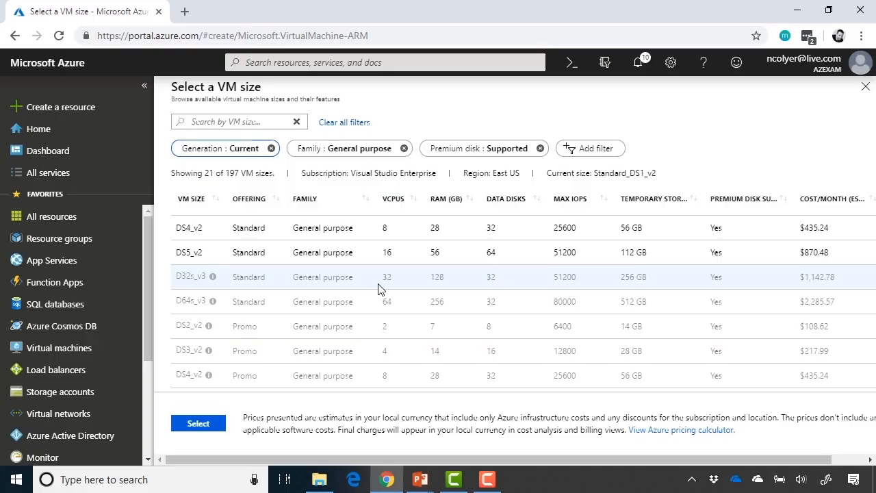
{"action": "scroll", "coordinate": [380, 289], "scroll_direction": "up", "scroll_amount": 5}
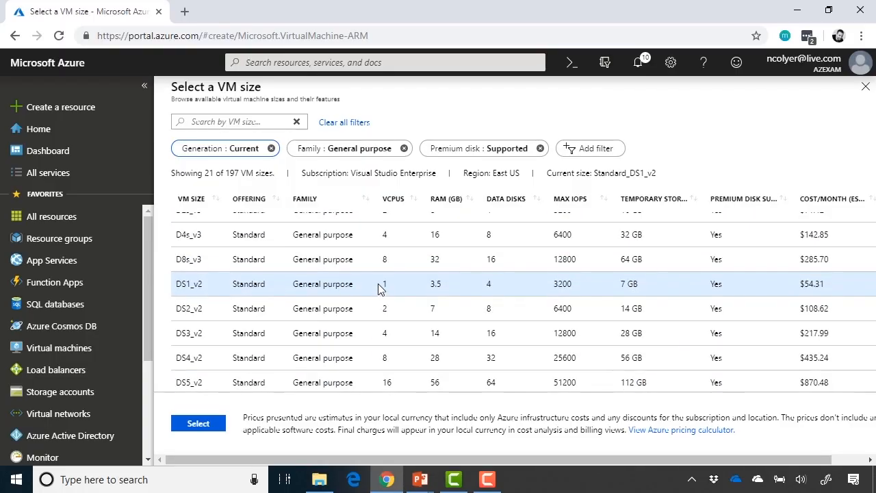
{"action": "scroll", "coordinate": [380, 289], "scroll_direction": "up", "scroll_amount": 6}
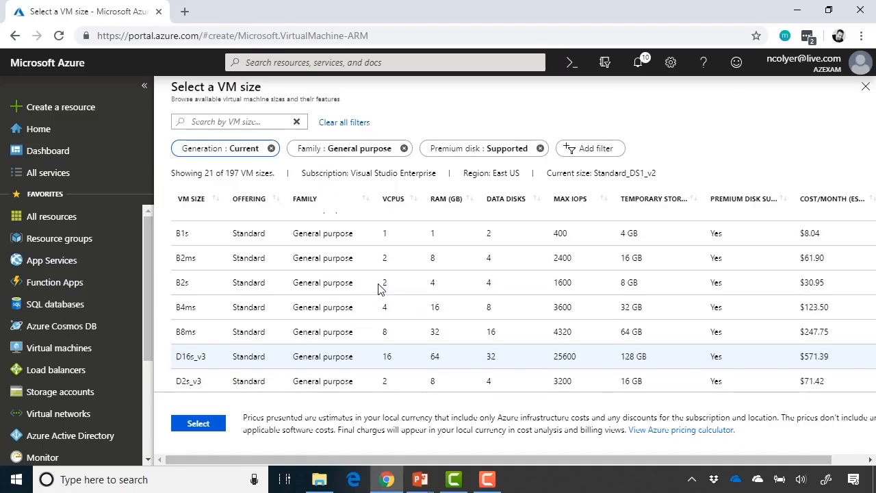
{"action": "scroll", "coordinate": [381, 289], "scroll_direction": "up", "scroll_amount": 1}
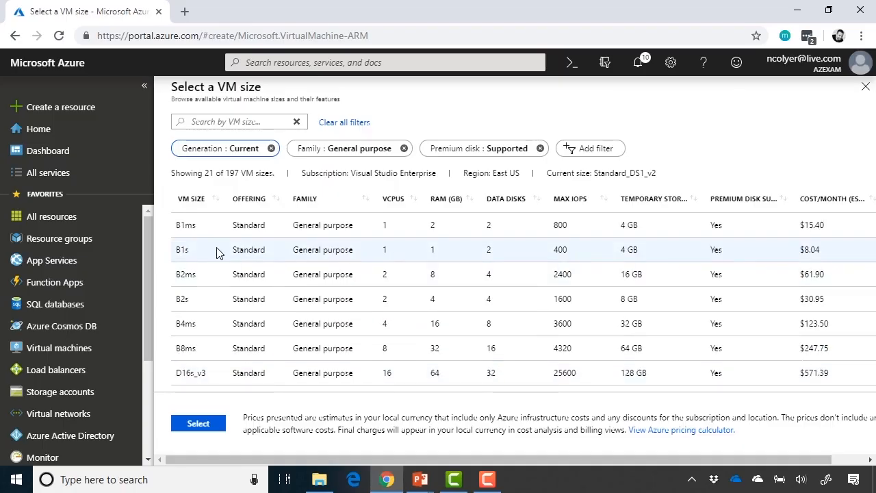
{"action": "left_click", "coordinate": [196, 236]}
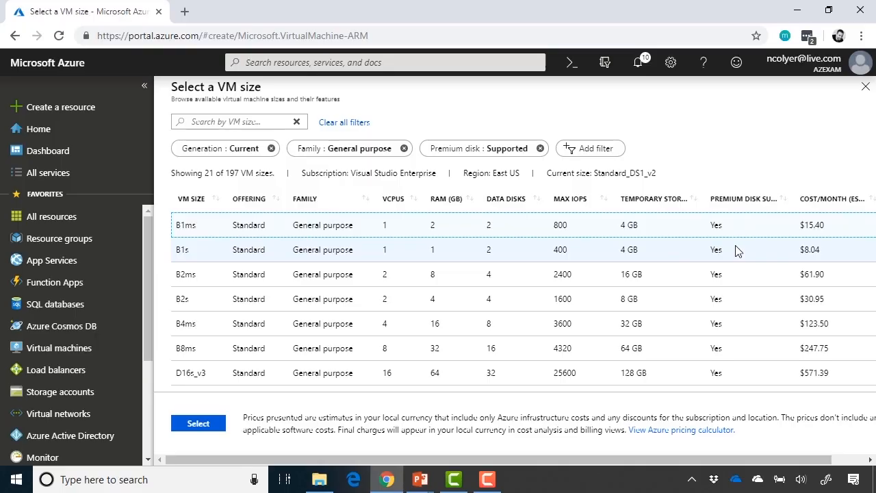
{"action": "left_click", "coordinate": [215, 260]}
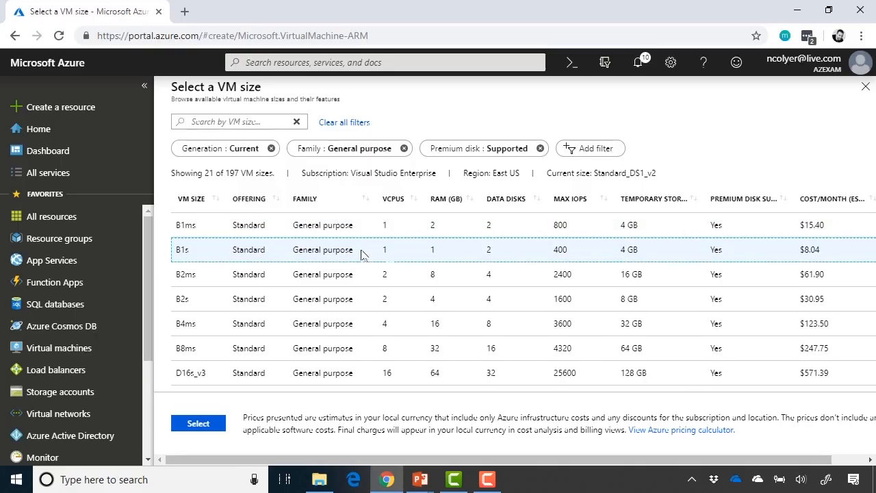
{"action": "left_click", "coordinate": [221, 230]}
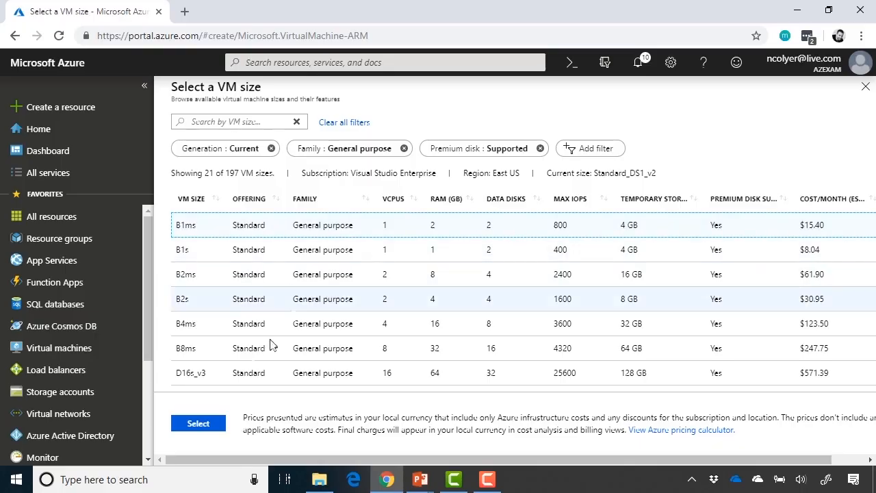
Confirm Standard B1ms and enter an administrator username, replacing the rejected reserved name 'admin'.
{"action": "left_click", "coordinate": [198, 424]}
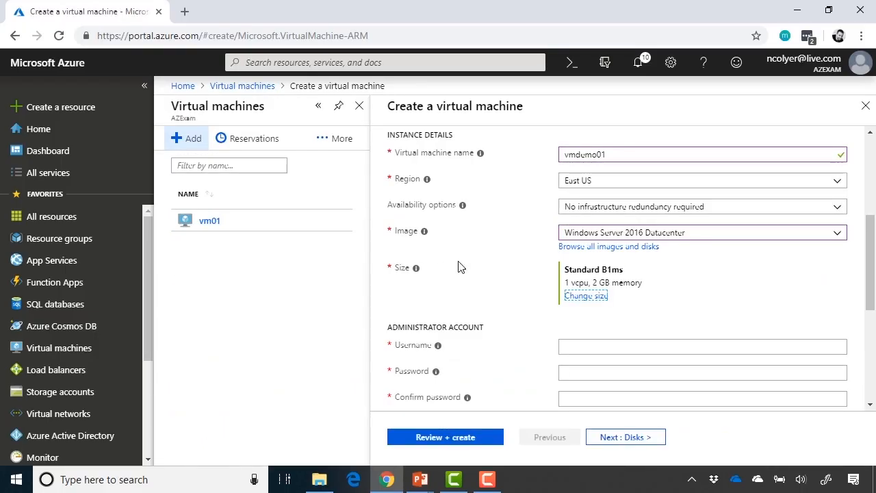
{"action": "scroll", "coordinate": [718, 305], "scroll_direction": "down", "scroll_amount": 2}
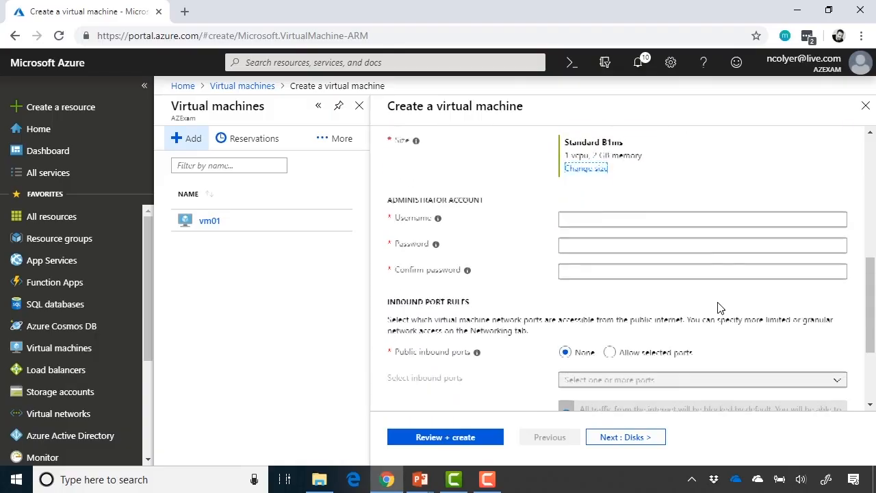
{"action": "left_click", "coordinate": [682, 220]}
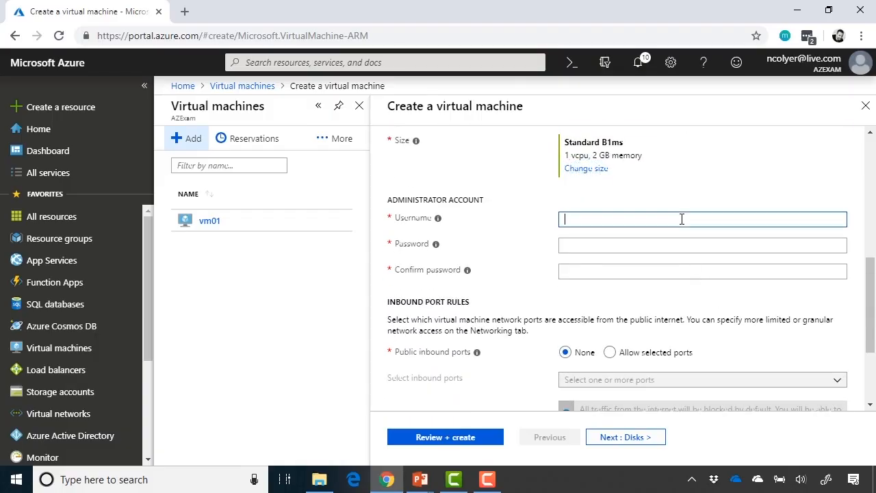
{"action": "type", "text": "admin"}
{"action": "key", "text": "Tab"}
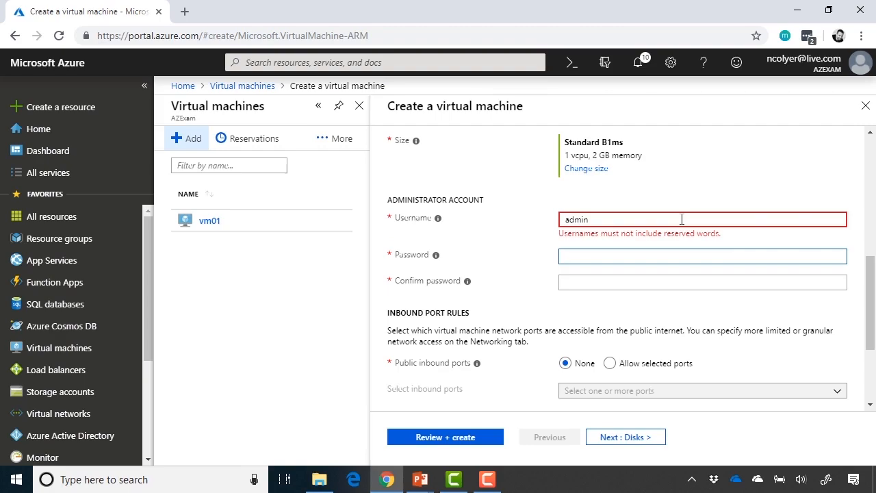
{"action": "left_click", "coordinate": [682, 220]}
{"action": "key", "text": "BackSpace"}
{"action": "key", "text": "BackSpace"}
{"action": "key", "text": "BackSpace"}
{"action": "key", "text": "BackSpace"}
{"action": "key", "text": "BackSpace"}
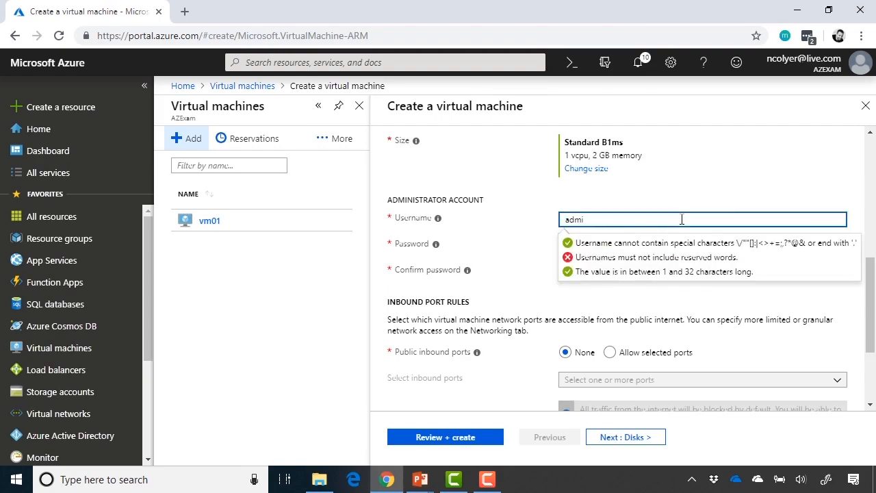
{"action": "type", "text": "nickcolyer"}
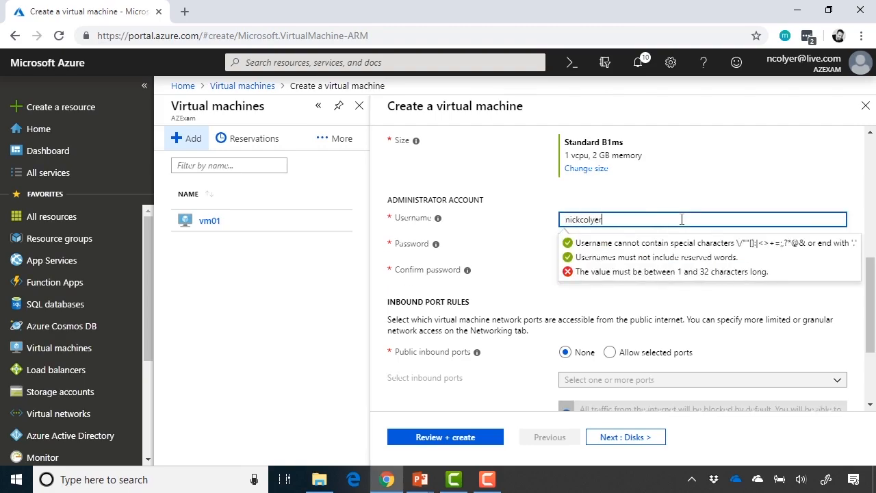
{"action": "key", "text": "Tab"}
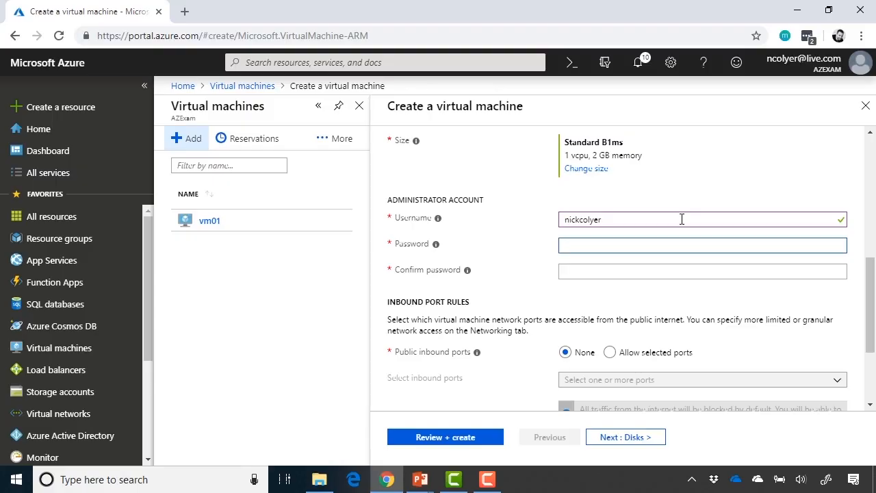
Enter the administrator password and its matching confirmation so both validate.
{"action": "type", "text": "•••••••••••••"}
{"action": "key", "text": "Tab"}
{"action": "type", "text": "••••••••••••"}
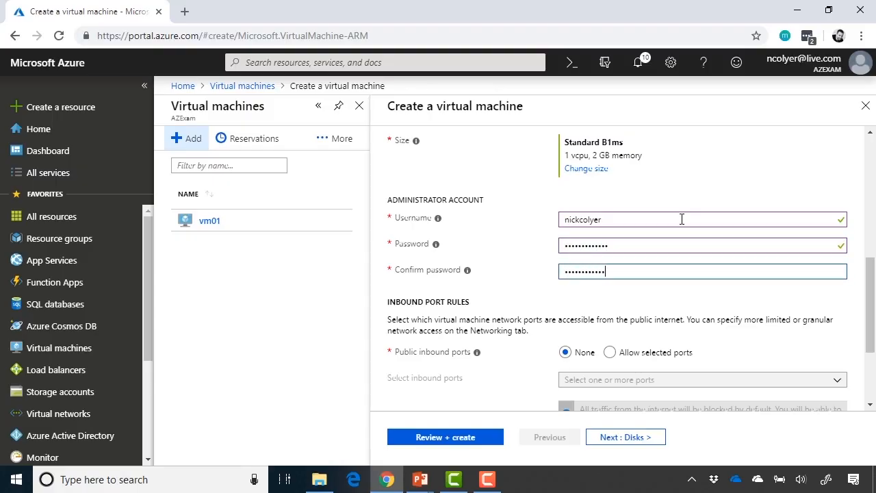
{"action": "type", "text": "•"}
{"action": "left_click", "coordinate": [805, 300]}
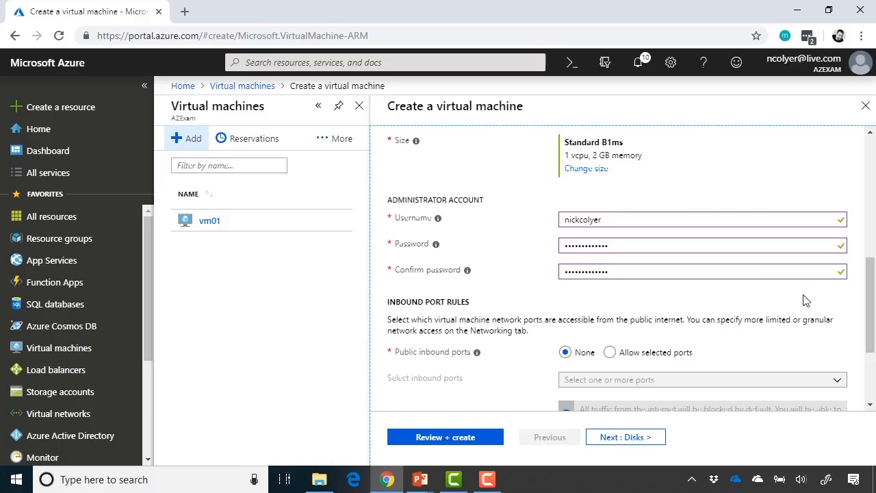
{"action": "scroll", "coordinate": [805, 300], "scroll_direction": "down", "scroll_amount": 2}
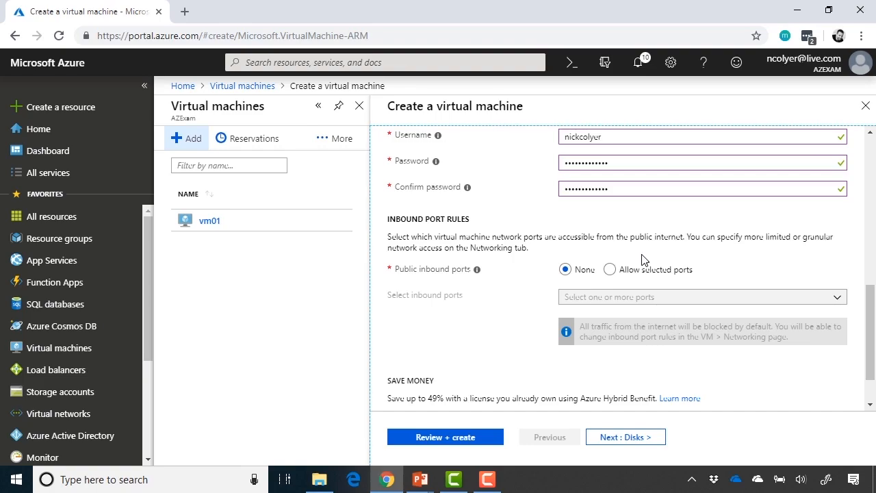
Allow selected public inbound ports with only RDP (3389) checked.
{"action": "left_click", "coordinate": [610, 274]}
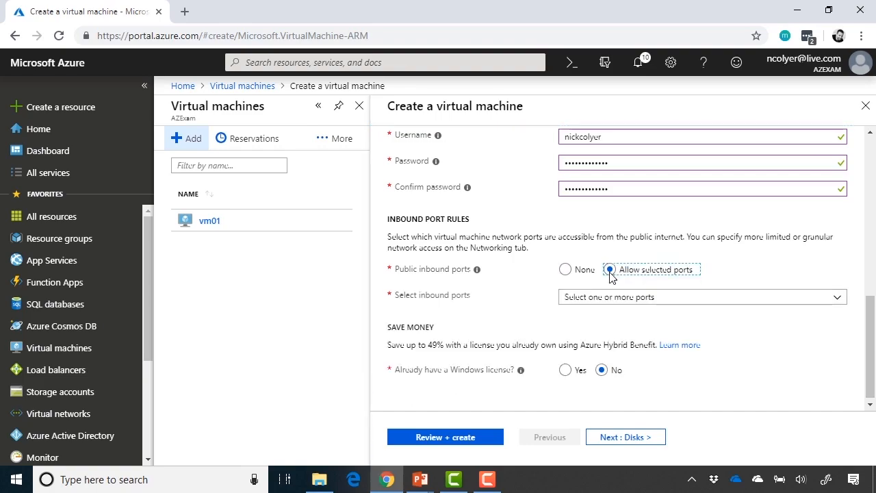
{"action": "left_click", "coordinate": [828, 297]}
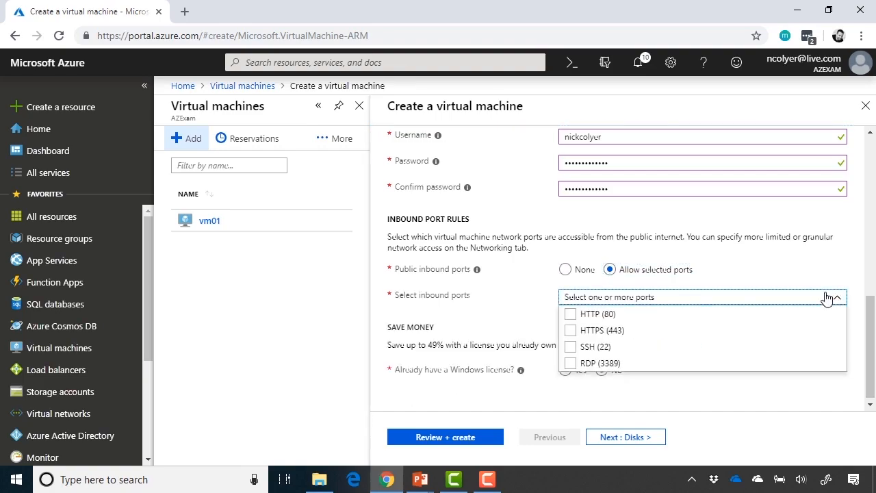
{"action": "left_click", "coordinate": [571, 365]}
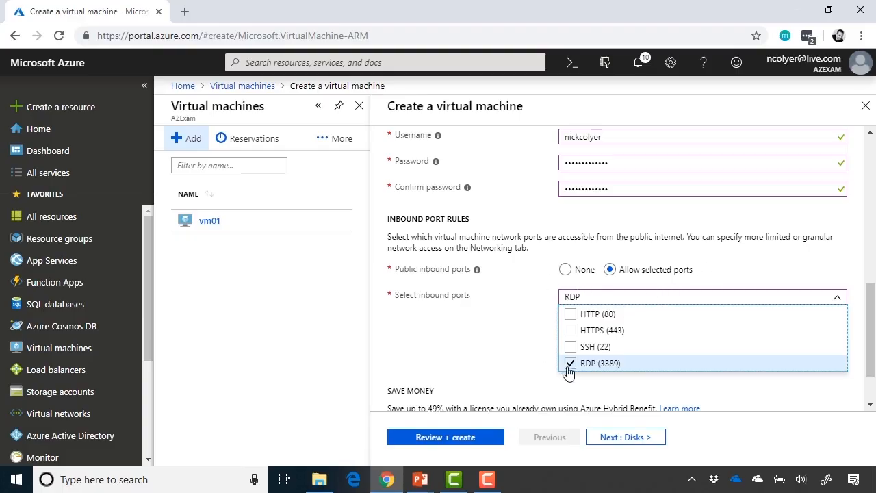
{"action": "left_click", "coordinate": [764, 269]}
{"action": "scroll", "coordinate": [764, 270], "scroll_direction": "down", "scroll_amount": 1}
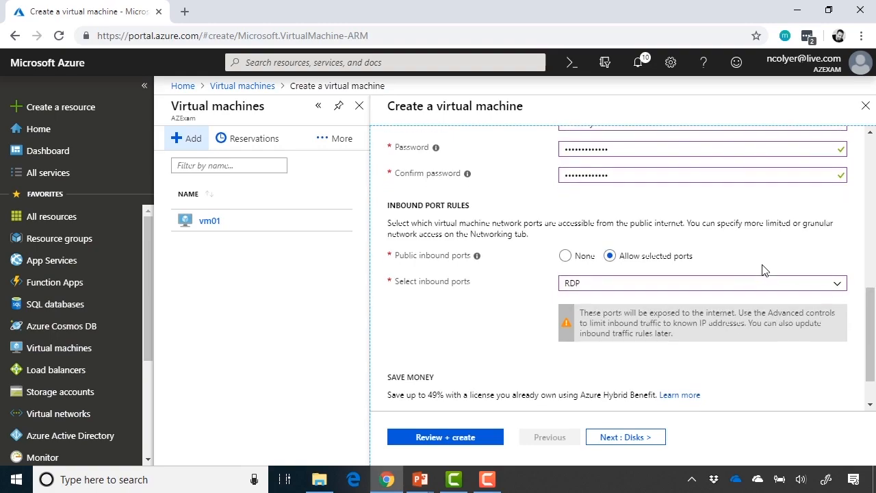
{"action": "scroll", "coordinate": [712, 251], "scroll_direction": "up", "scroll_amount": 2}
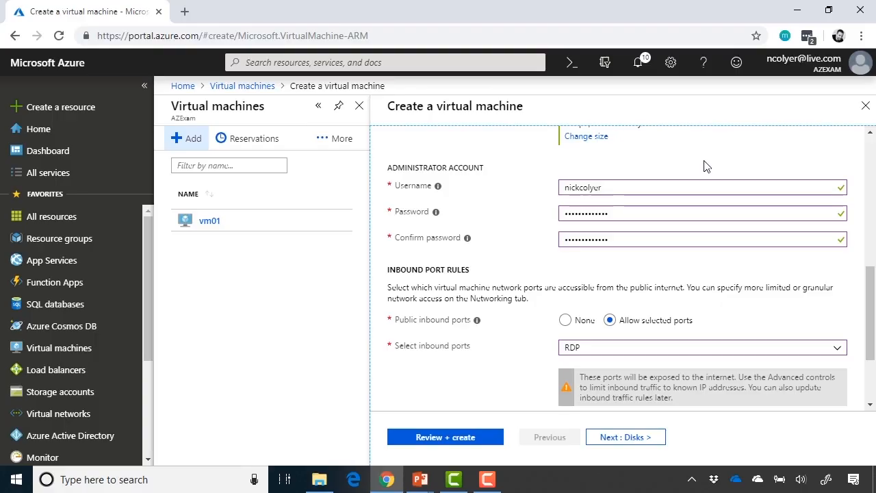
{"action": "scroll", "coordinate": [708, 167], "scroll_direction": "down", "scroll_amount": 2}
{"action": "scroll", "coordinate": [707, 166], "scroll_direction": "down", "scroll_amount": 2}
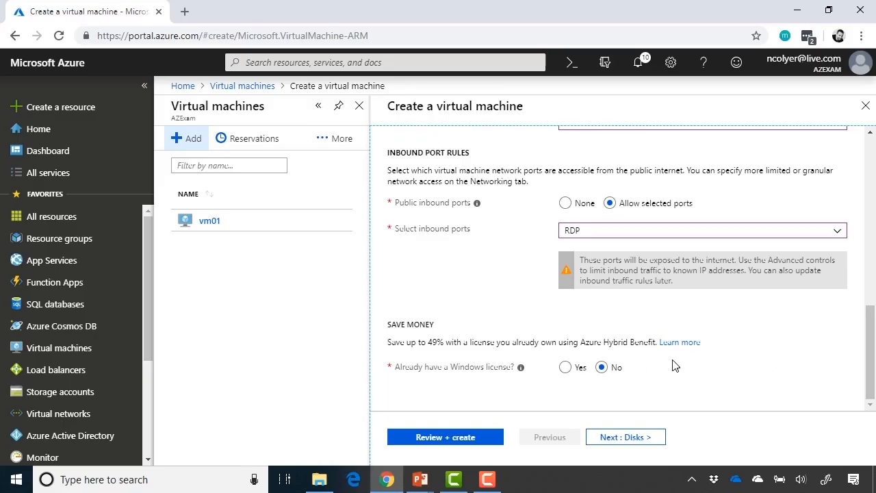
Leave the existing Windows license option at No after trying Yes, and continue to Disks.
{"action": "left_click", "coordinate": [567, 371]}
{"action": "scroll", "coordinate": [719, 352], "scroll_direction": "down", "scroll_amount": 1}
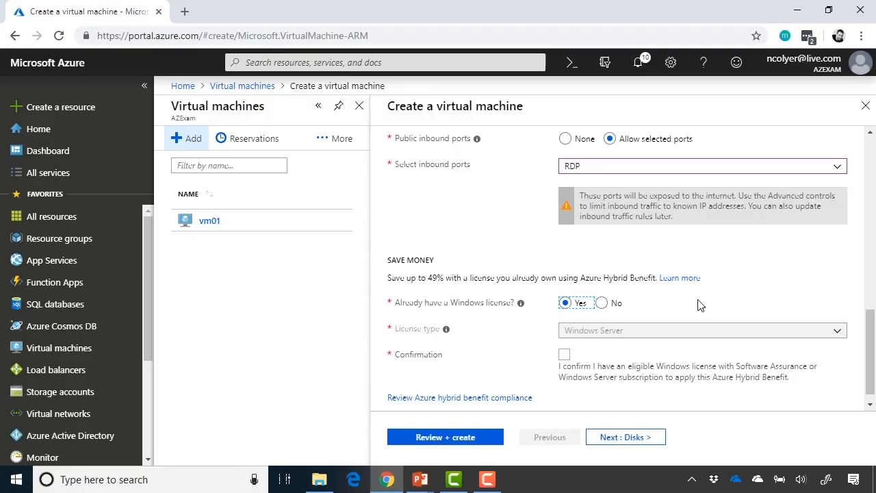
{"action": "left_click", "coordinate": [604, 305]}
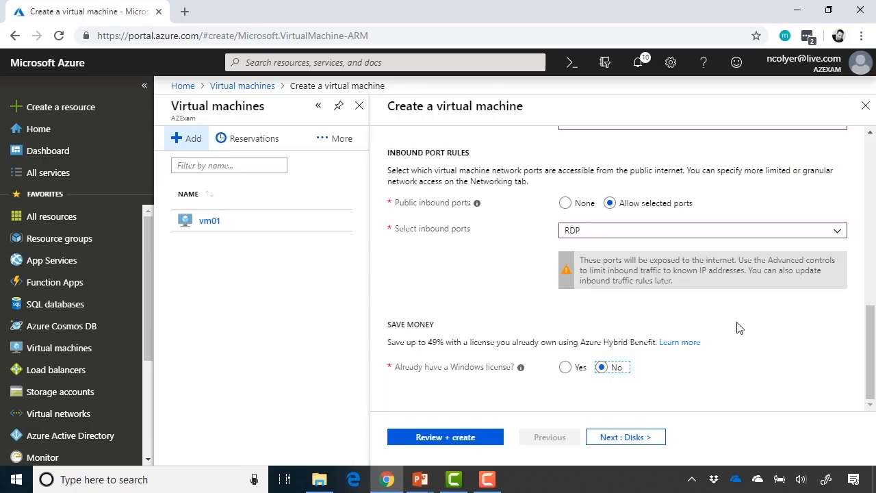
{"action": "left_click", "coordinate": [638, 443]}
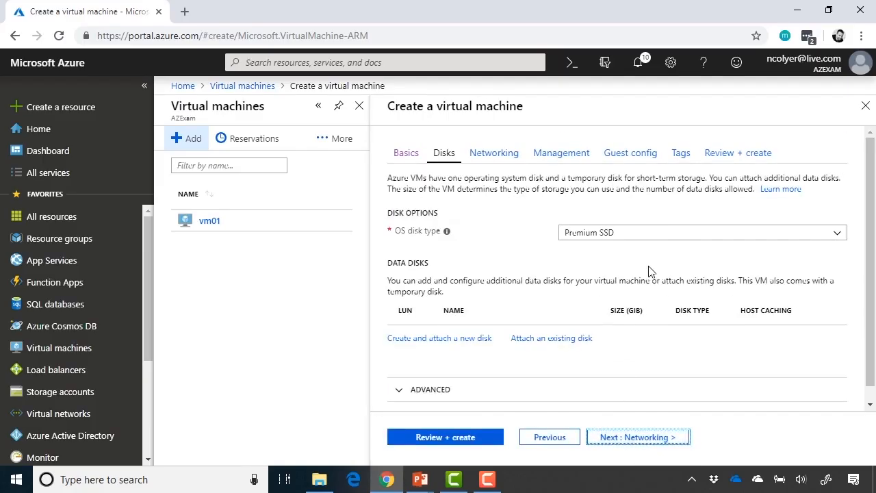
{"action": "left_click", "coordinate": [685, 234]}
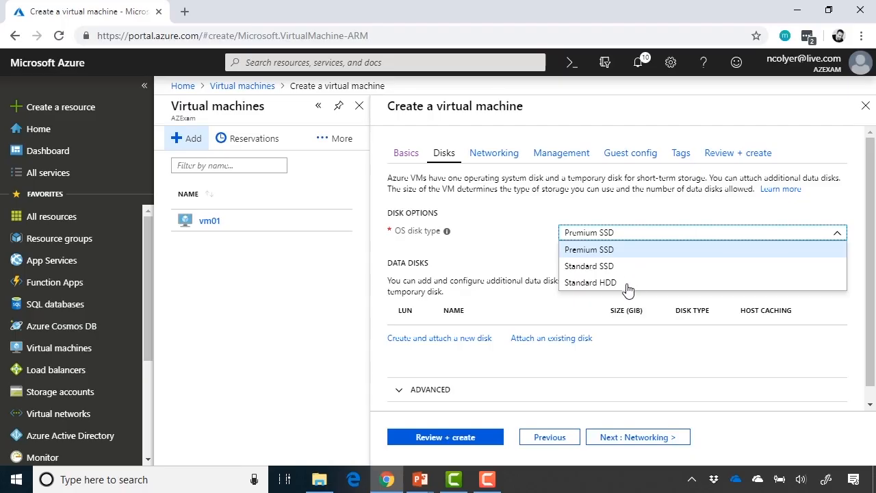
{"action": "left_click", "coordinate": [643, 253]}
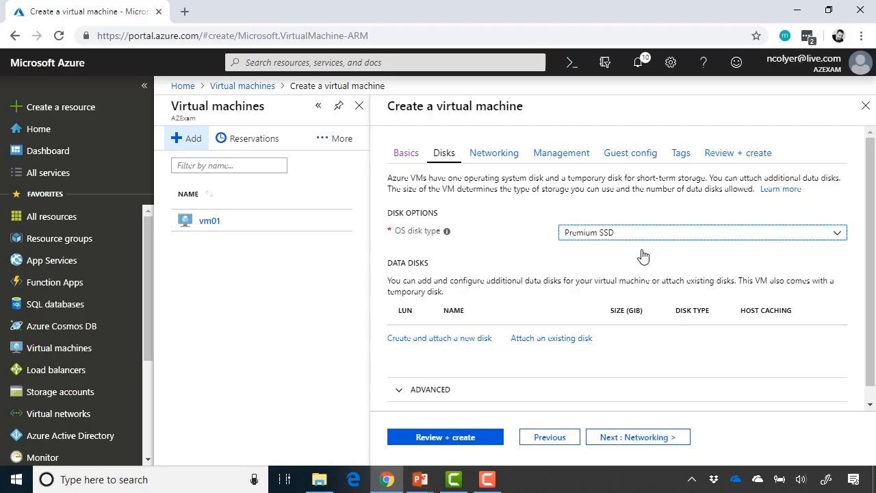
{"action": "scroll", "coordinate": [792, 292], "scroll_direction": "down", "scroll_amount": 1}
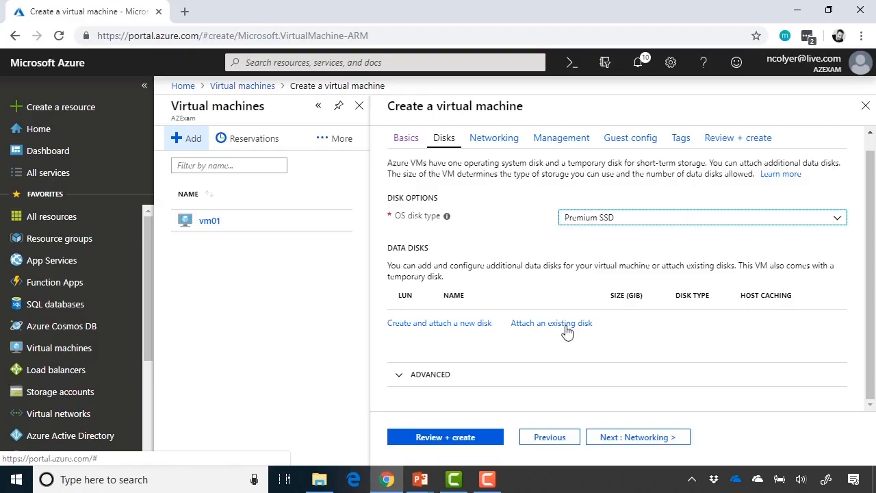
Attach a new empty 1023 GiB Standard HDD data disk named vmdemo01_DataDisk_0.
{"action": "left_click", "coordinate": [470, 326]}
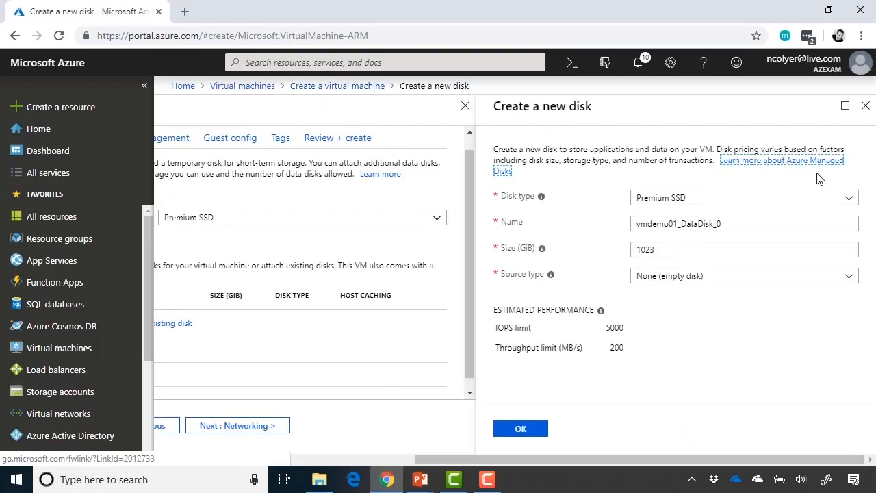
{"action": "left_click", "coordinate": [849, 199]}
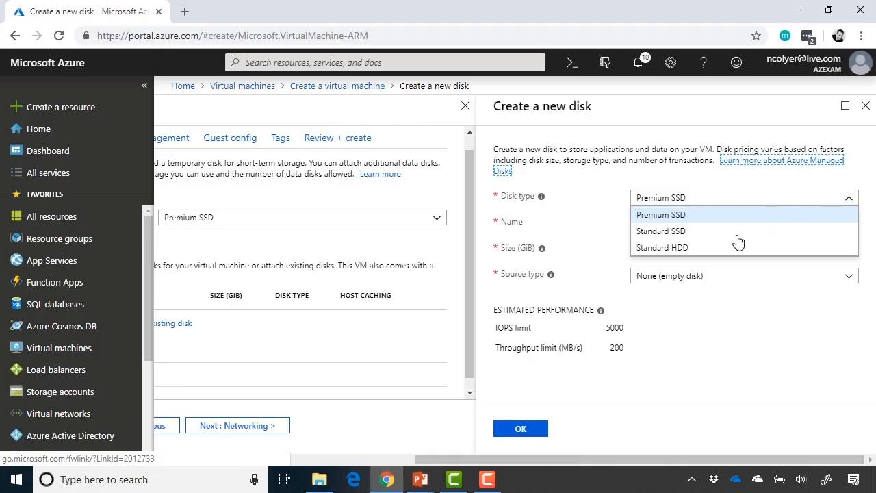
{"action": "left_click", "coordinate": [714, 250]}
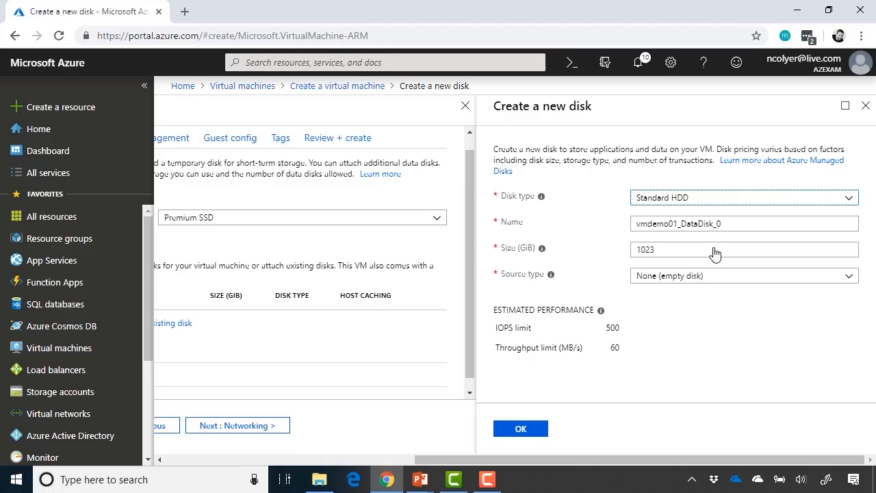
{"action": "left_click", "coordinate": [741, 222]}
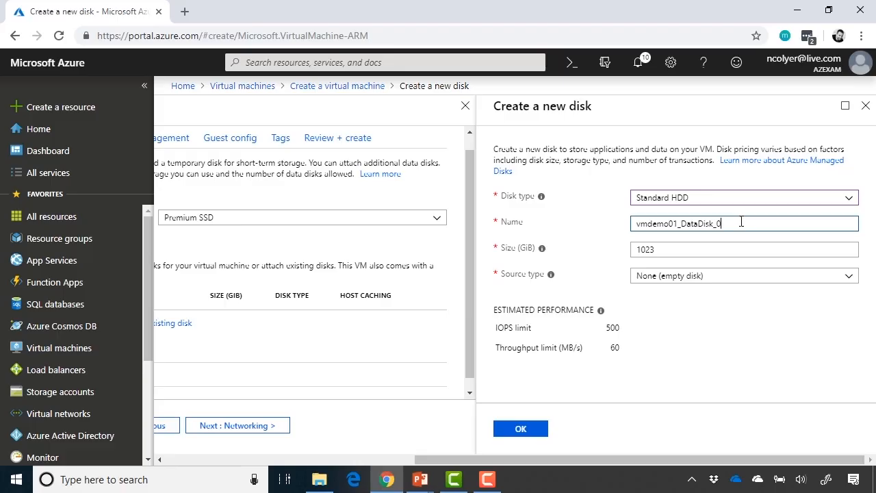
{"action": "left_click", "coordinate": [717, 248]}
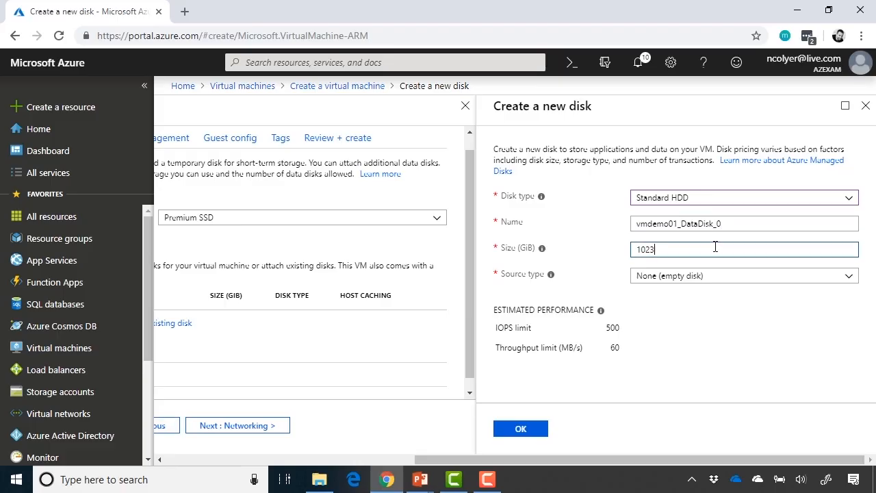
{"action": "left_click", "coordinate": [848, 280]}
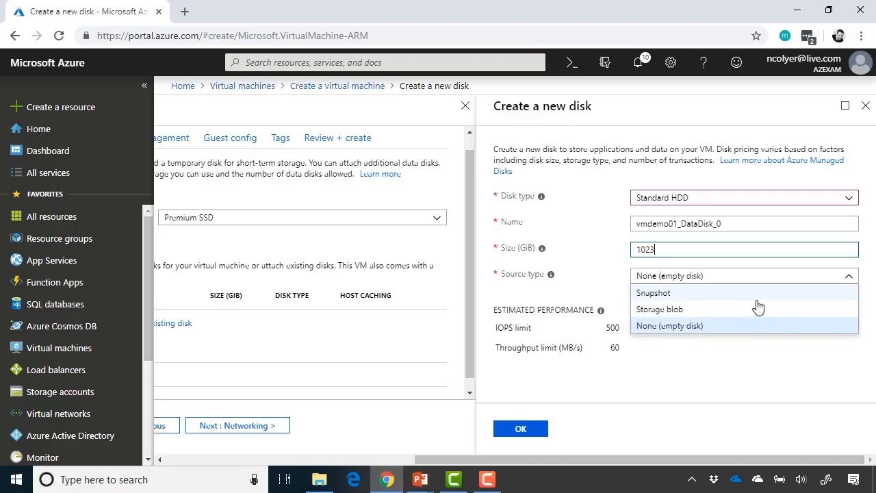
{"action": "left_click", "coordinate": [752, 331]}
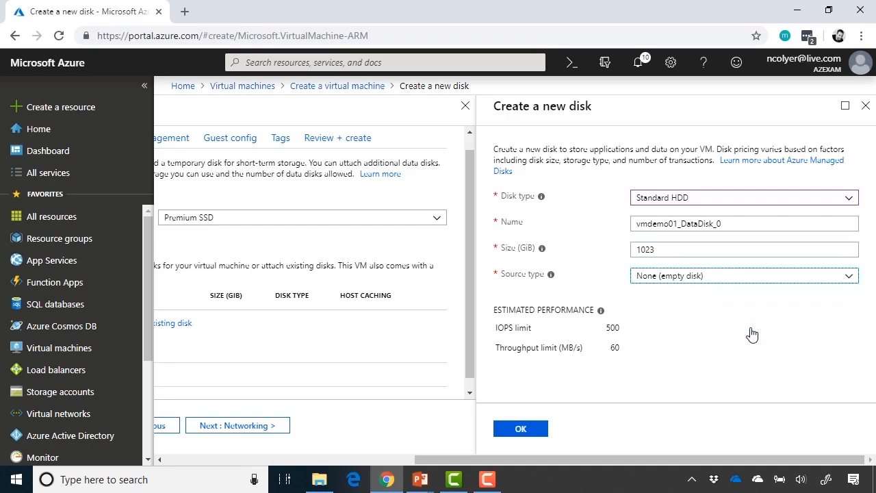
{"action": "left_click", "coordinate": [534, 430]}
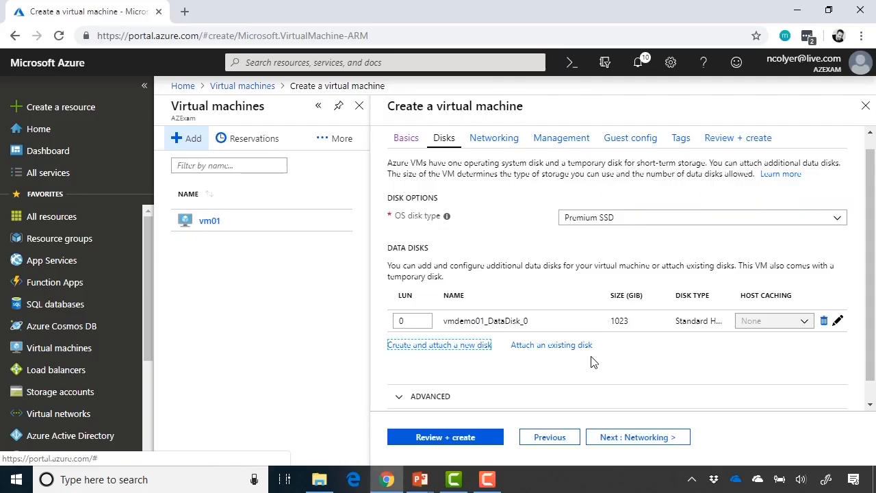
Expand the advanced disk options to verify Use managed disks is Yes.
{"action": "scroll", "coordinate": [593, 362], "scroll_direction": "down", "scroll_amount": 1}
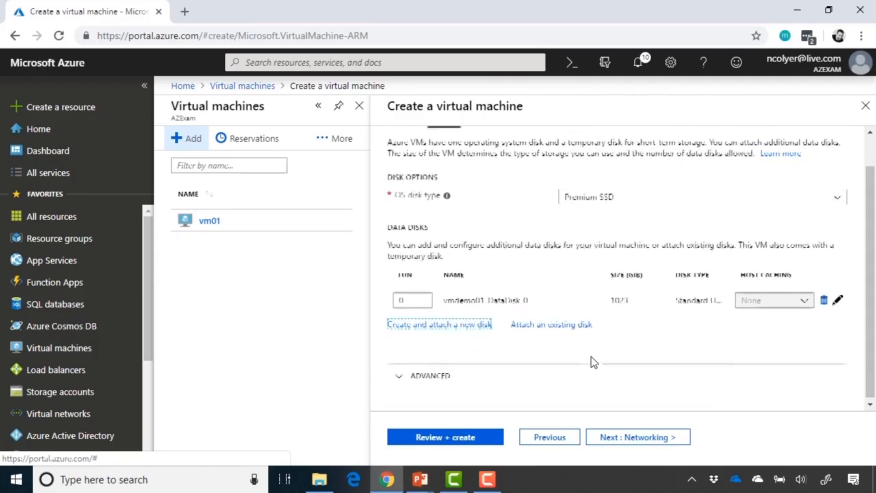
{"action": "left_click", "coordinate": [411, 375]}
{"action": "scroll", "coordinate": [585, 347], "scroll_direction": "down", "scroll_amount": 2}
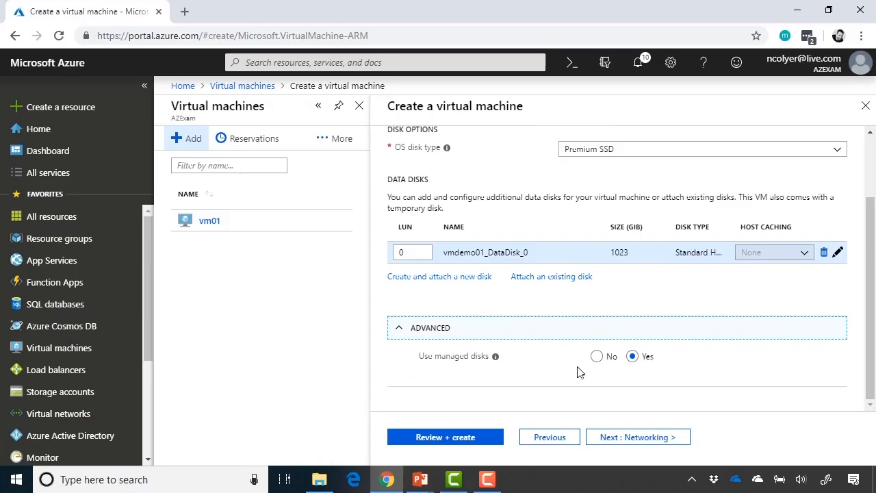
On Networking, keep virtual network AZ-Demo-vnet and the default (10.0.0.0/24) subnet.
{"action": "left_click", "coordinate": [618, 439]}
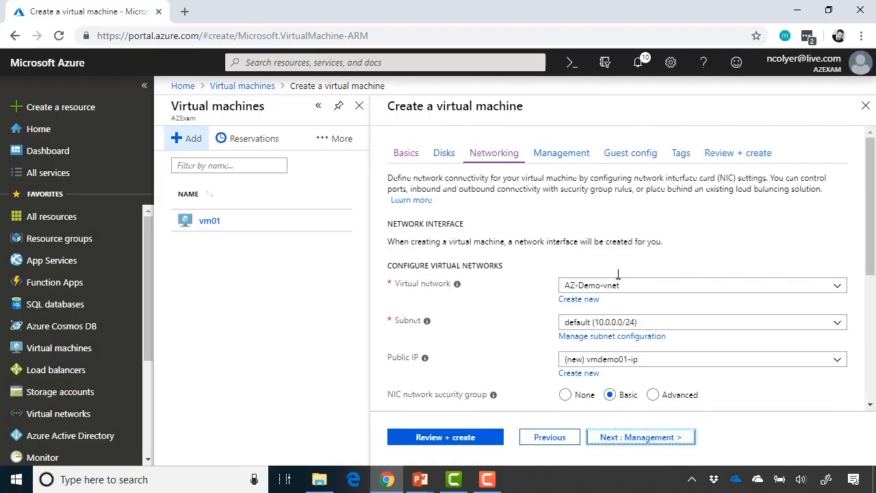
{"action": "scroll", "coordinate": [853, 226], "scroll_direction": "down", "scroll_amount": 1}
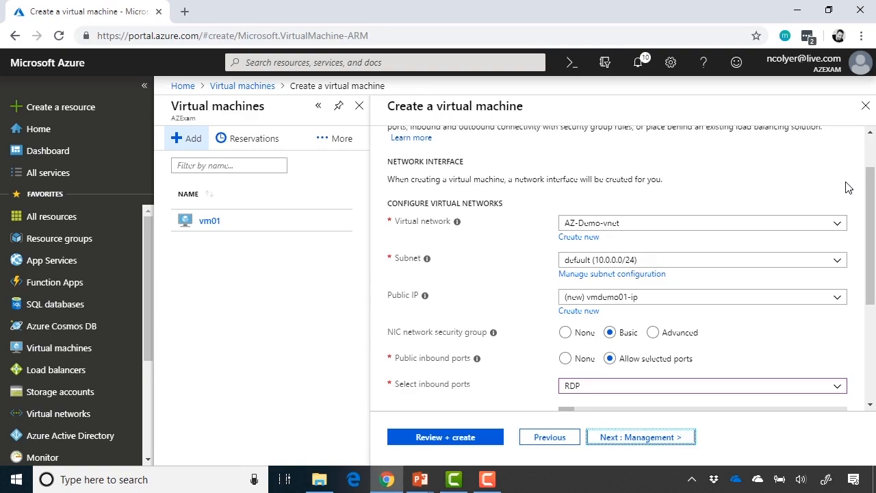
{"action": "left_click", "coordinate": [836, 227]}
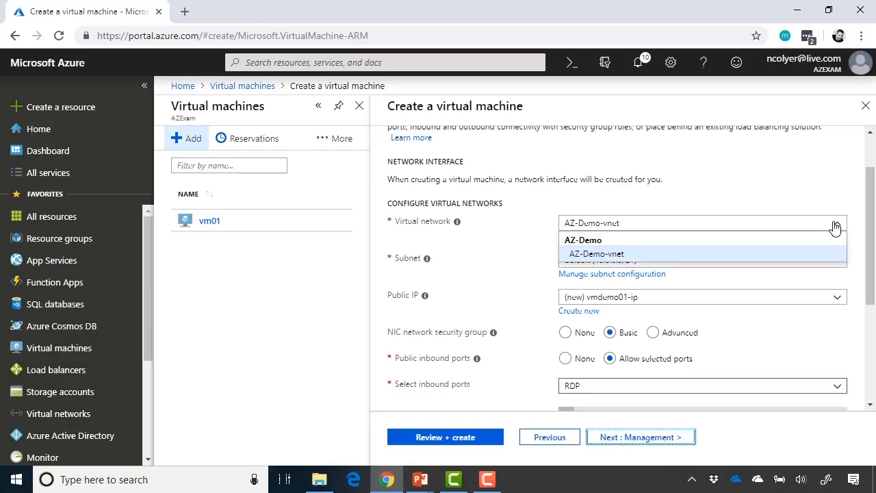
{"action": "left_click", "coordinate": [673, 262]}
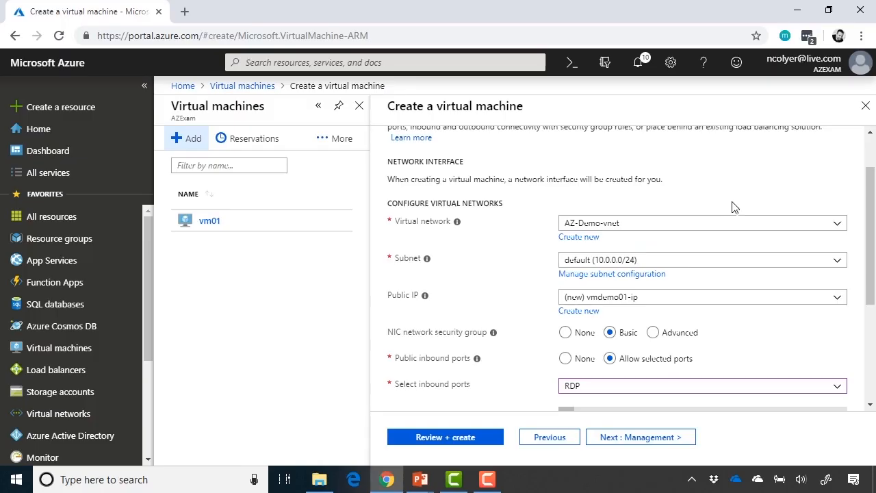
{"action": "left_click", "coordinate": [838, 262]}
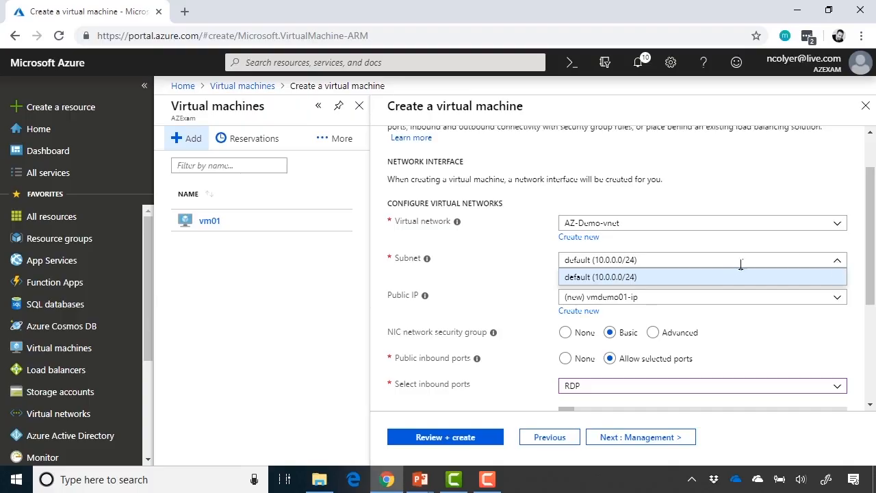
{"action": "left_click", "coordinate": [706, 281]}
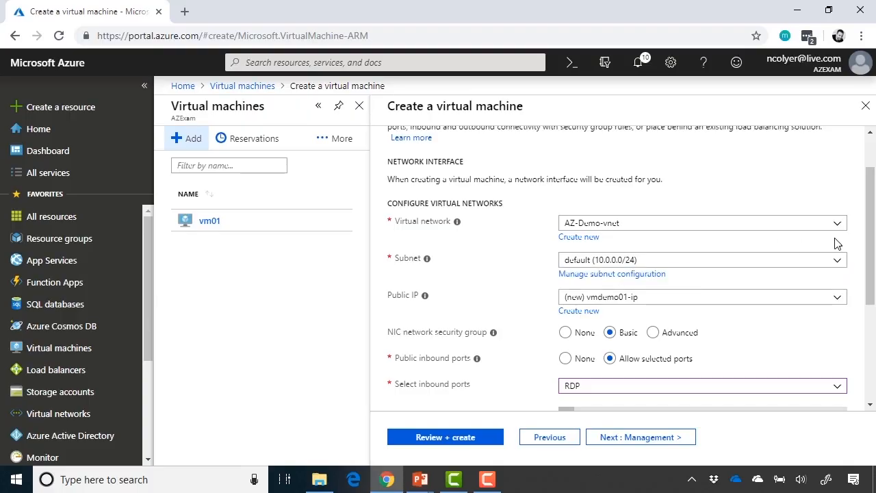
{"action": "scroll", "coordinate": [856, 327], "scroll_direction": "down", "scroll_amount": 1}
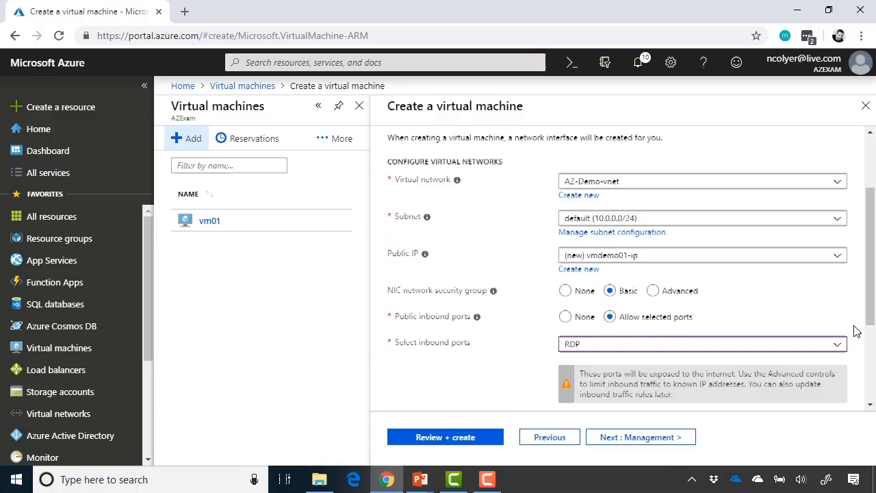
{"action": "left_click", "coordinate": [838, 258]}
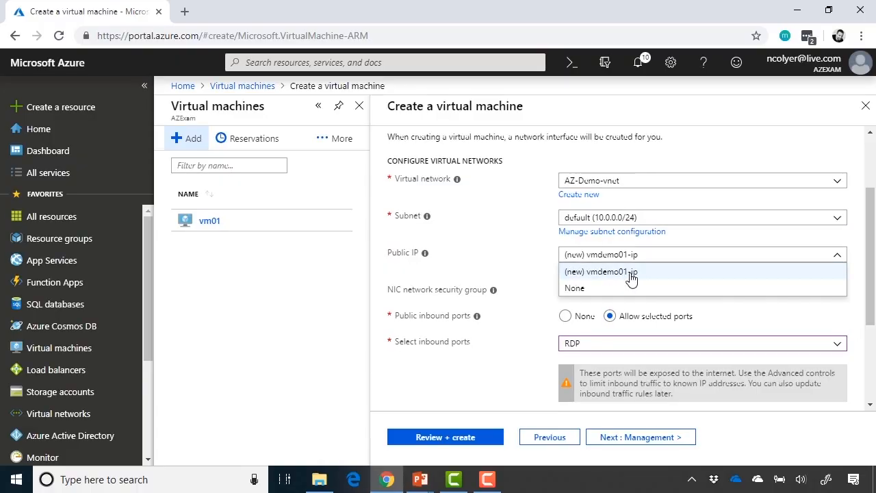
{"action": "left_click", "coordinate": [608, 287]}
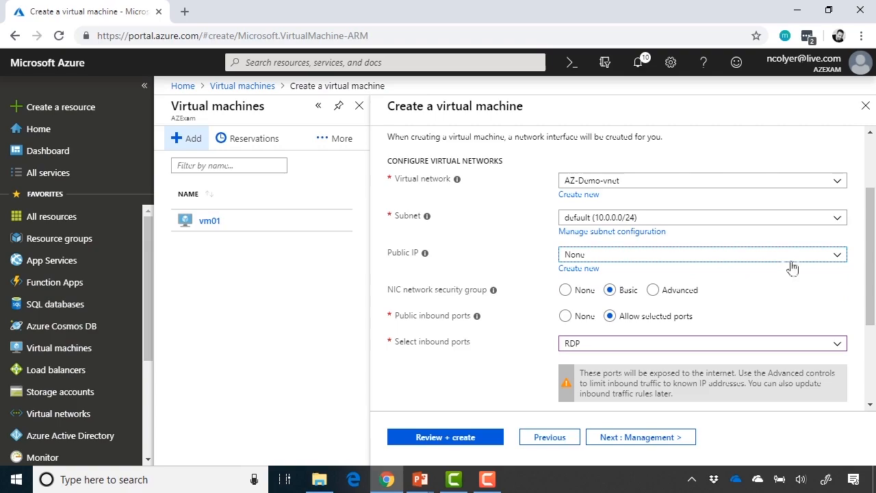
{"action": "left_click", "coordinate": [838, 257]}
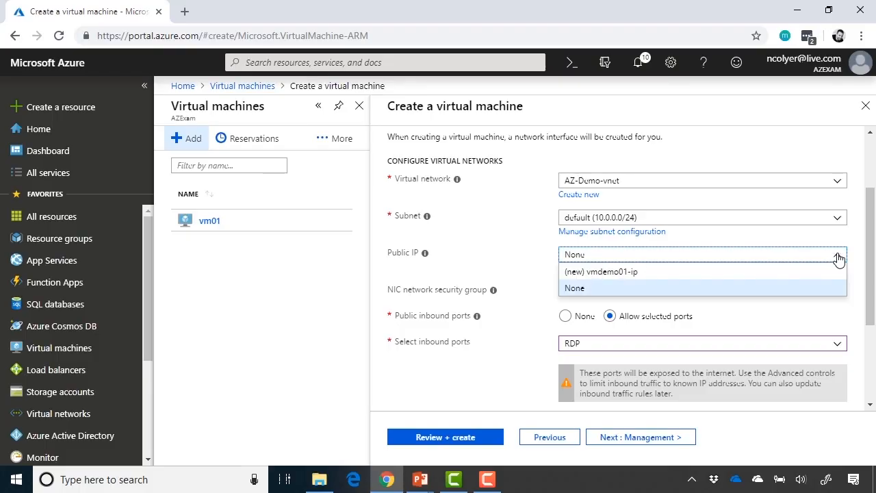
{"action": "left_click", "coordinate": [795, 276]}
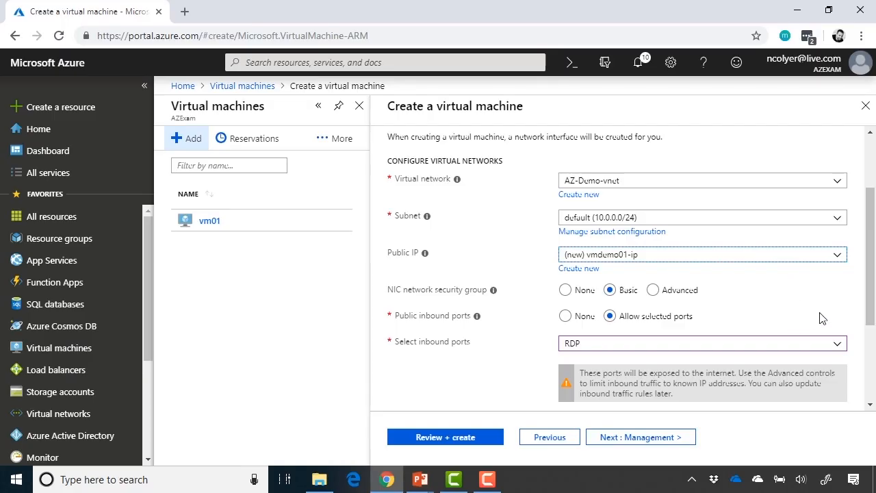
{"action": "scroll", "coordinate": [822, 319], "scroll_direction": "down", "scroll_amount": 1}
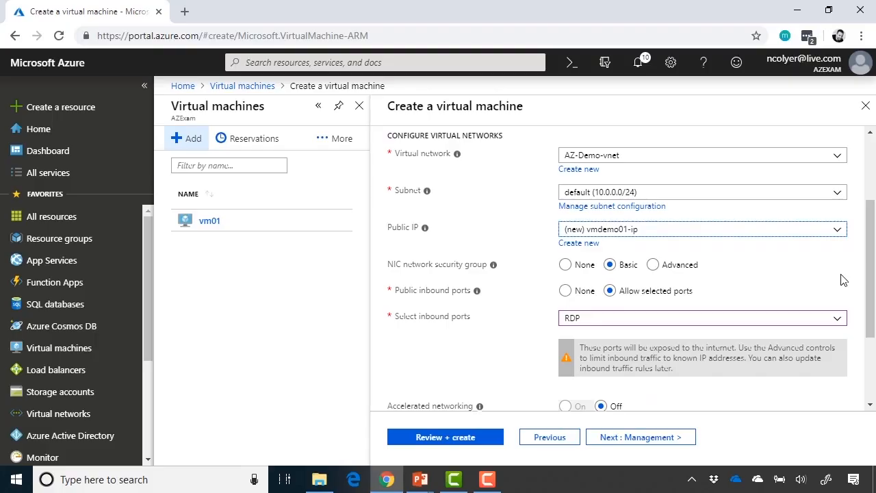
{"action": "scroll", "coordinate": [843, 279], "scroll_direction": "down", "scroll_amount": 1}
{"action": "scroll", "coordinate": [788, 296], "scroll_direction": "up", "scroll_amount": 2}
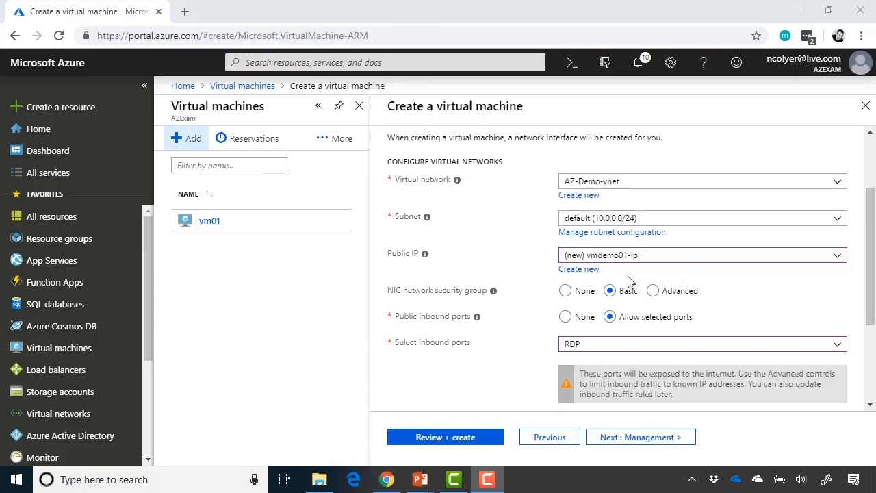
{"action": "left_click", "coordinate": [569, 293]}
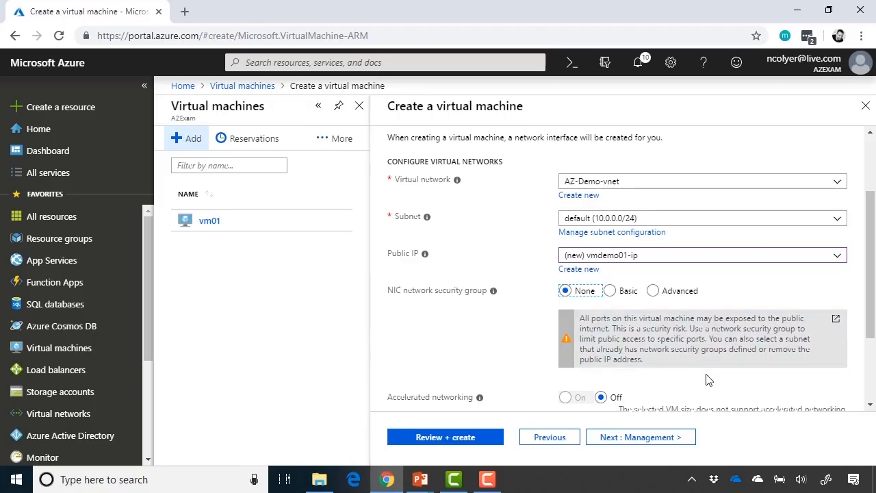
{"action": "left_click", "coordinate": [610, 292]}
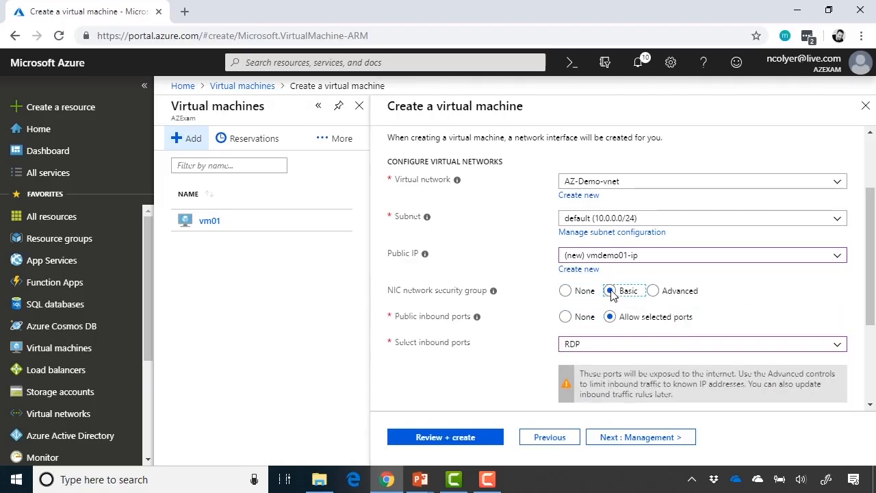
{"action": "left_click", "coordinate": [654, 292]}
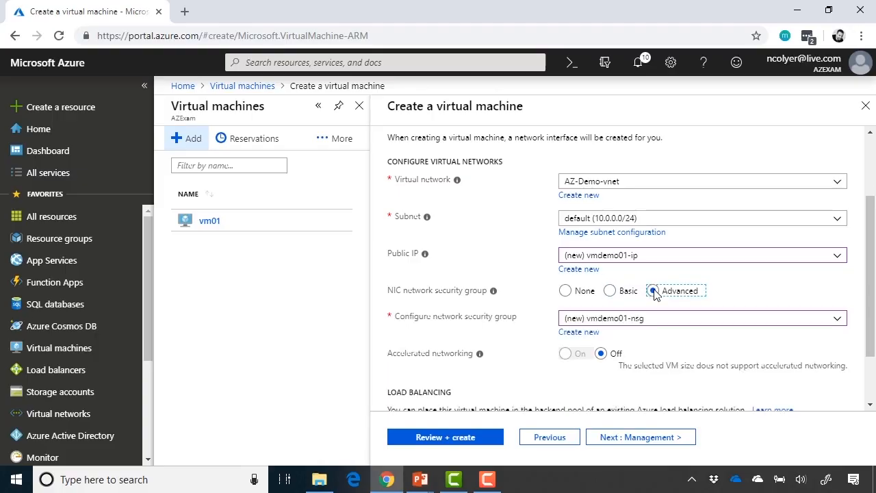
{"action": "left_click", "coordinate": [610, 293]}
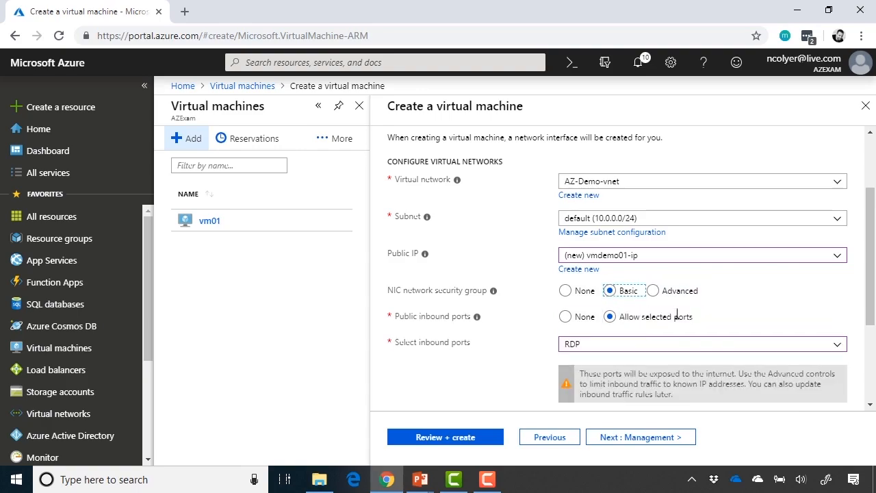
{"action": "scroll", "coordinate": [767, 323], "scroll_direction": "down", "scroll_amount": 1}
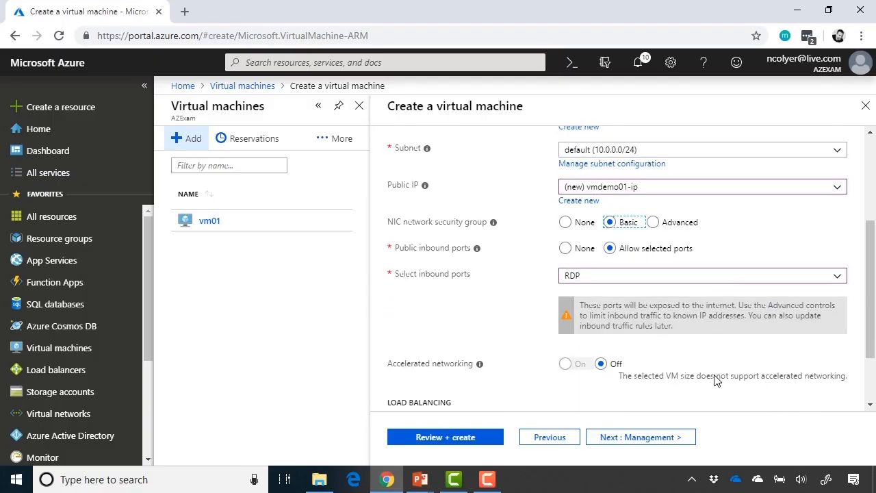
{"action": "scroll", "coordinate": [715, 381], "scroll_direction": "down", "scroll_amount": 1}
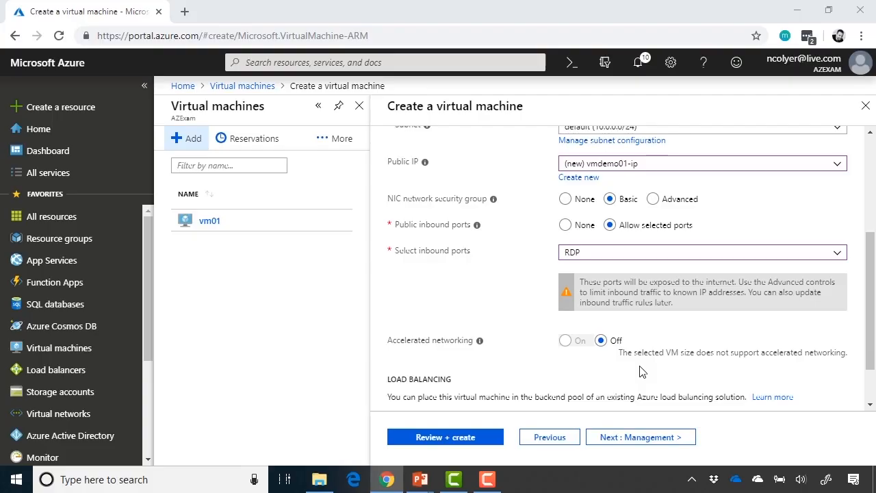
{"action": "scroll", "coordinate": [641, 370], "scroll_direction": "down", "scroll_amount": 1}
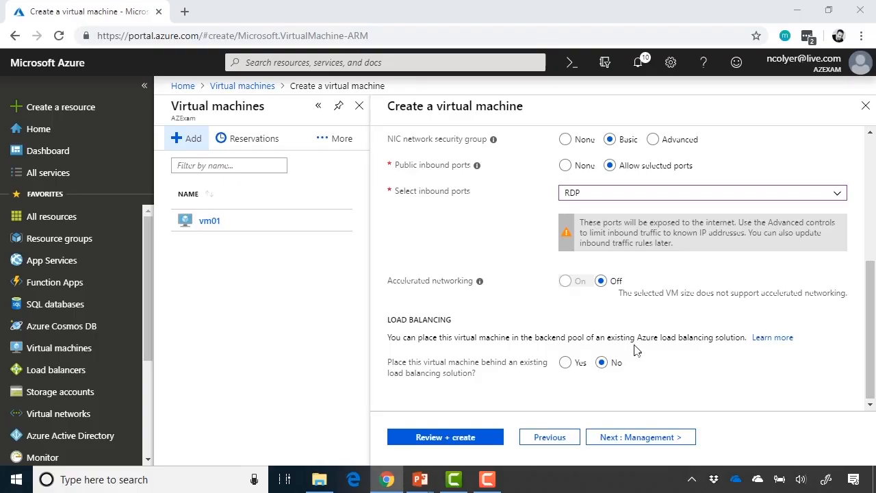
On the Management step, keep OS guest diagnostics off and review identity, auto-shutdown at 7:00:00 PM, and backup.
{"action": "left_click", "coordinate": [644, 437]}
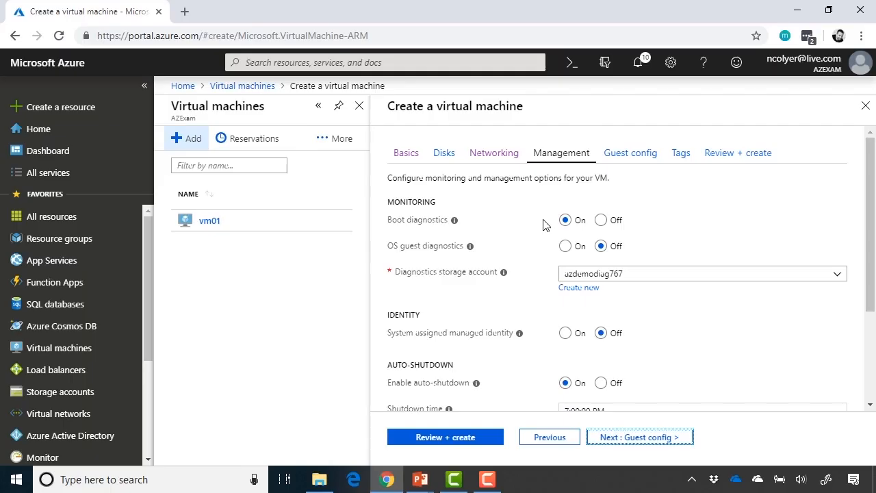
{"action": "scroll", "coordinate": [545, 224], "scroll_direction": "down", "scroll_amount": 1}
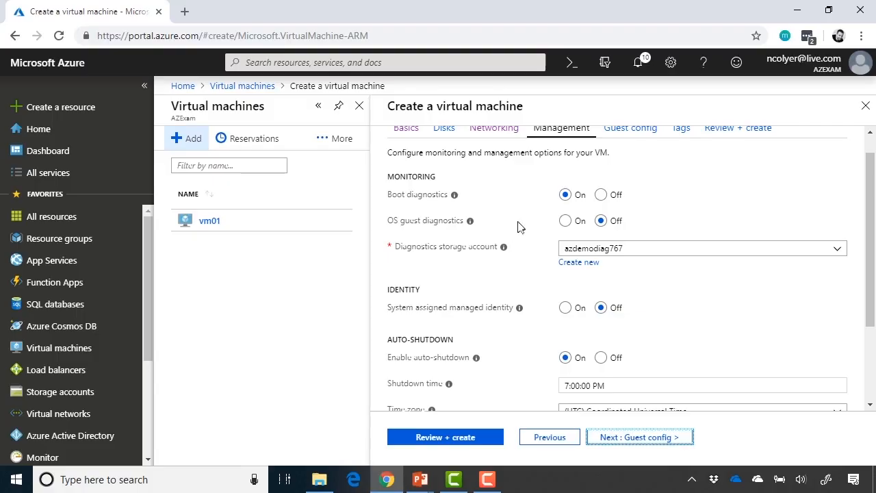
{"action": "left_click", "coordinate": [566, 224]}
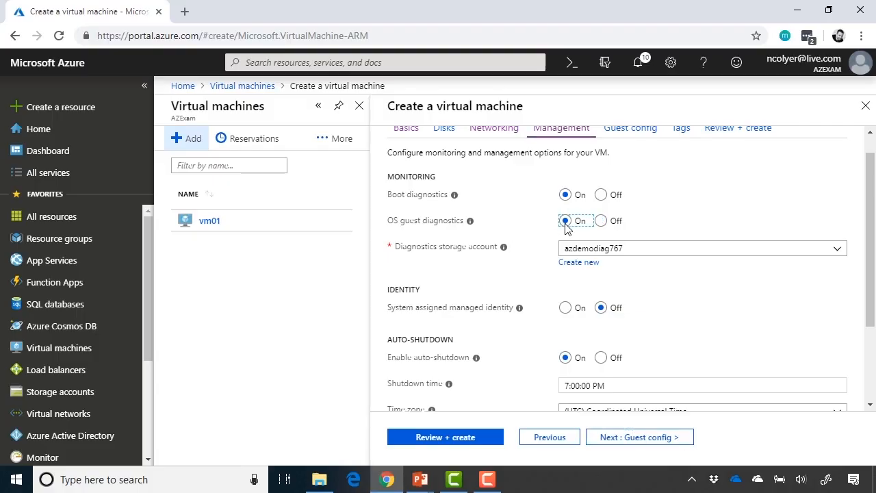
{"action": "left_click", "coordinate": [601, 221]}
{"action": "scroll", "coordinate": [657, 283], "scroll_direction": "down", "scroll_amount": 1}
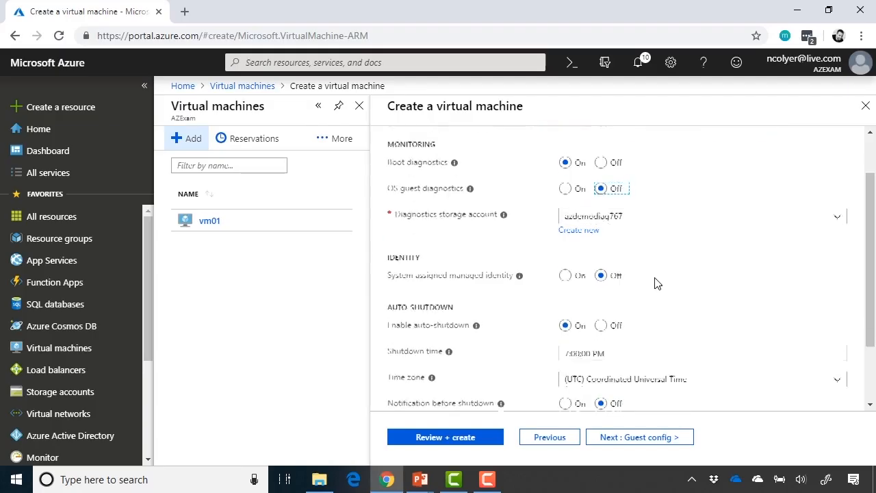
{"action": "scroll", "coordinate": [655, 283], "scroll_direction": "down", "scroll_amount": 1}
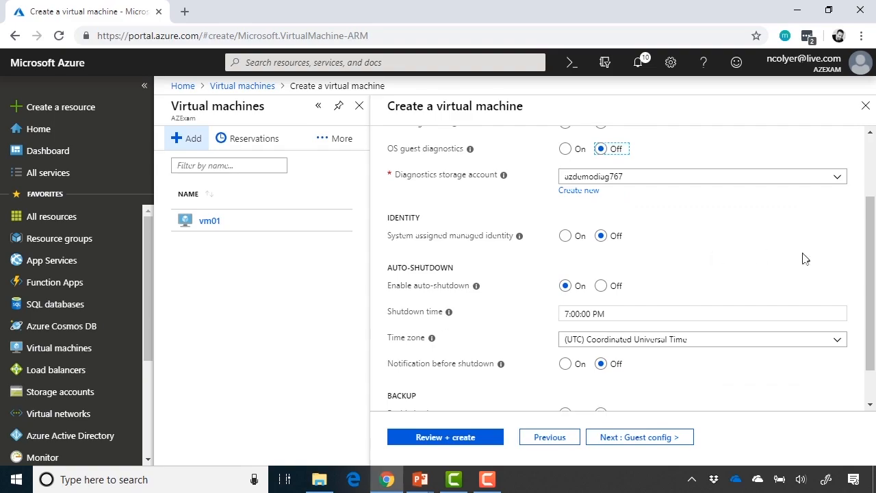
{"action": "scroll", "coordinate": [805, 259], "scroll_direction": "down", "scroll_amount": 1}
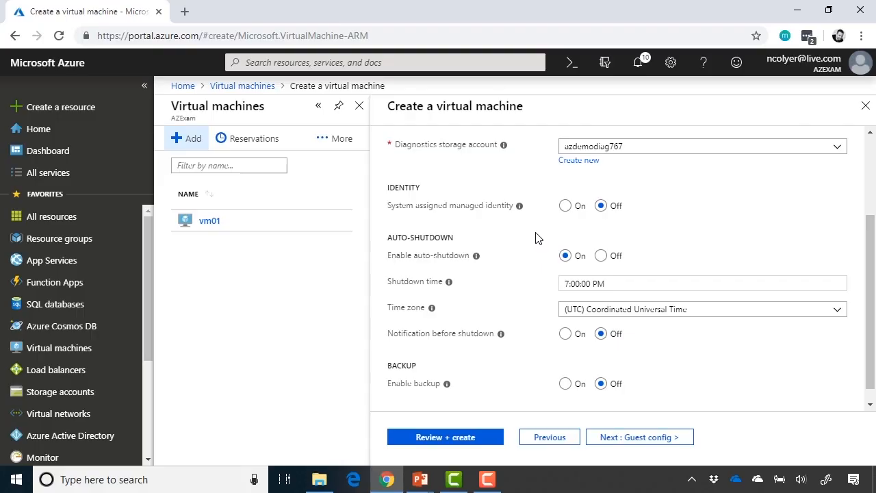
{"action": "scroll", "coordinate": [538, 238], "scroll_direction": "down", "scroll_amount": 1}
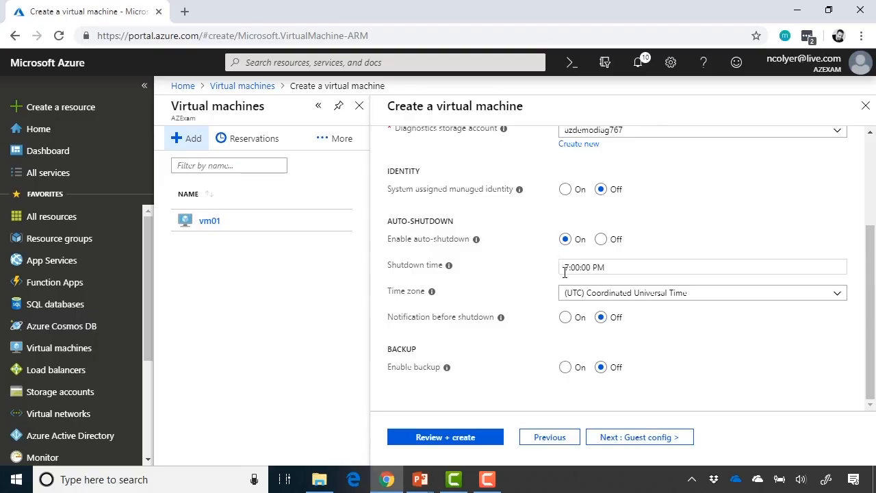
Change the auto-shutdown time zone to (UTC-06:00) Central Time (US & Canada).
{"action": "left_click", "coordinate": [661, 295]}
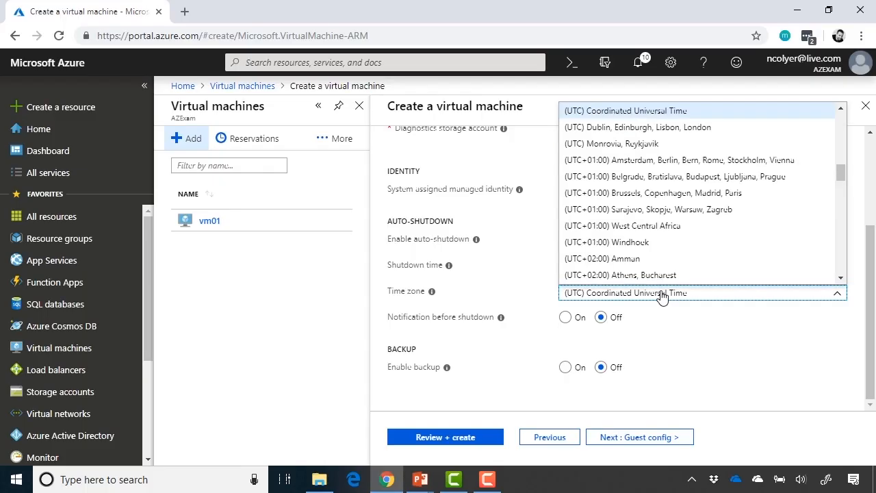
{"action": "scroll", "coordinate": [698, 222], "scroll_direction": "down", "scroll_amount": 7}
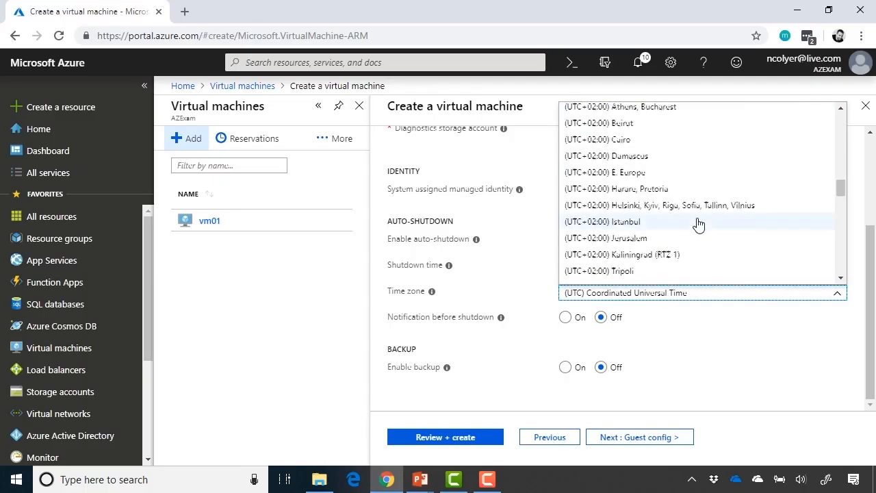
{"action": "scroll", "coordinate": [698, 223], "scroll_direction": "down", "scroll_amount": 10}
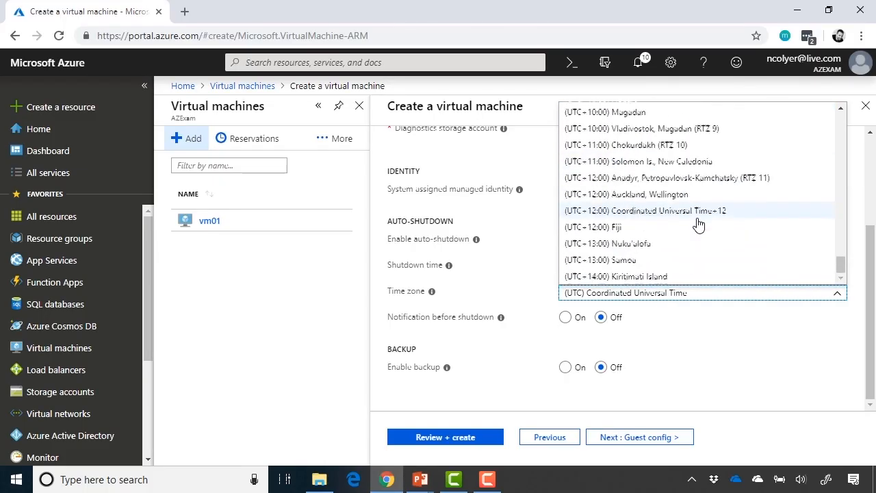
{"action": "scroll", "coordinate": [698, 222], "scroll_direction": "up", "scroll_amount": 12}
{"action": "scroll", "coordinate": [699, 223], "scroll_direction": "up", "scroll_amount": 15}
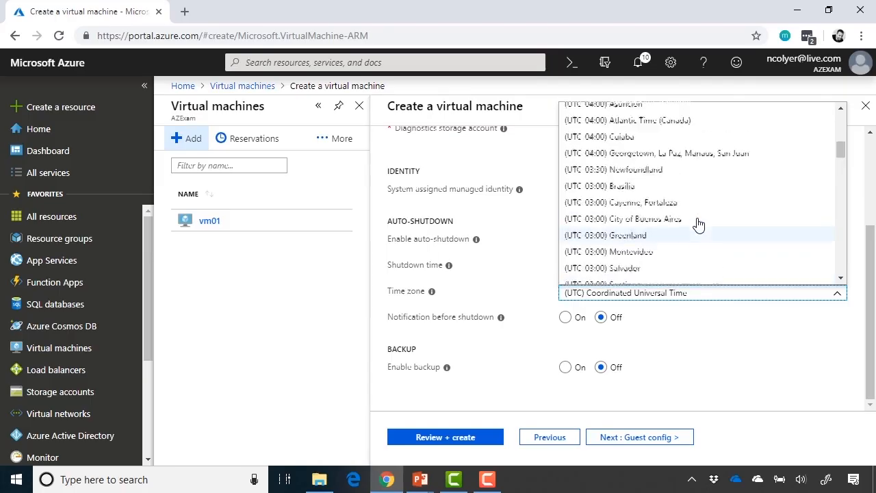
{"action": "scroll", "coordinate": [699, 223], "scroll_direction": "up", "scroll_amount": 3}
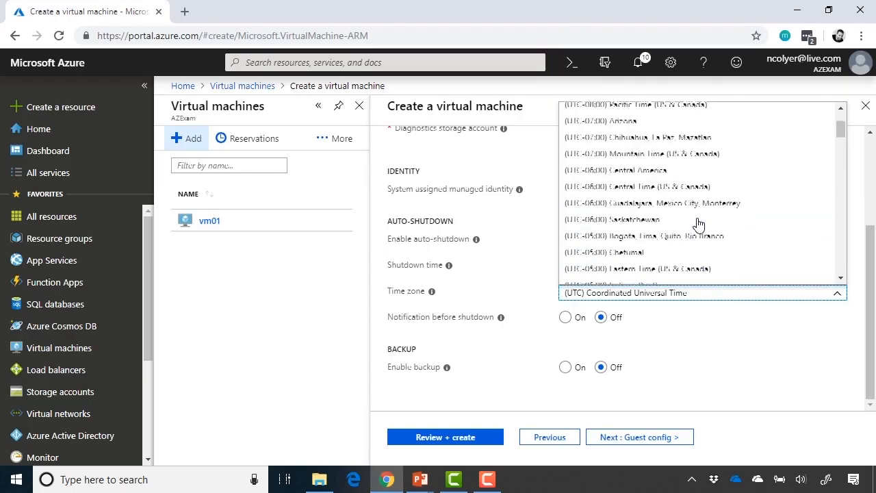
{"action": "left_click", "coordinate": [695, 193]}
{"action": "left_click", "coordinate": [521, 279]}
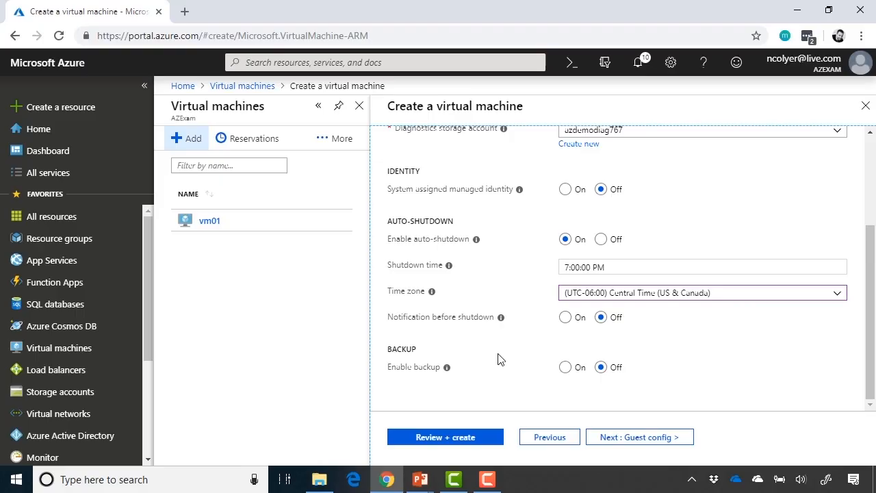
Preview the backup vault options, leave backup disabled, and advance to the Guest config step.
{"action": "left_click", "coordinate": [569, 371]}
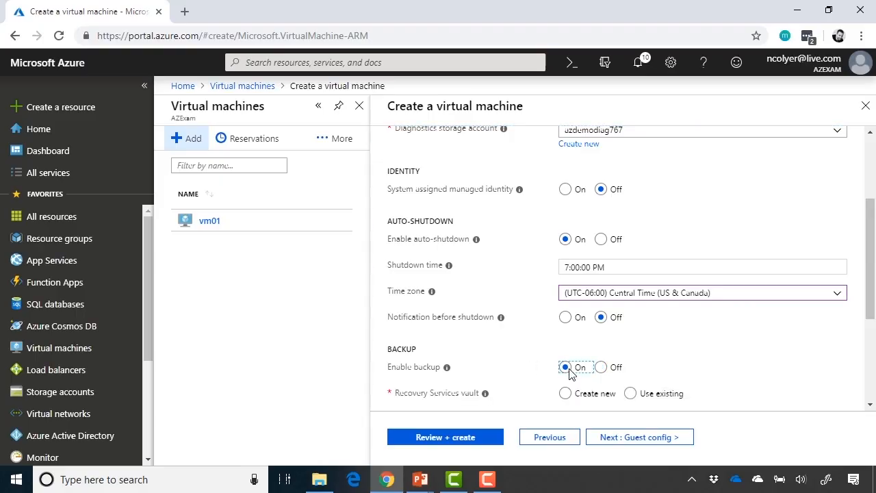
{"action": "scroll", "coordinate": [767, 364], "scroll_direction": "down", "scroll_amount": 1}
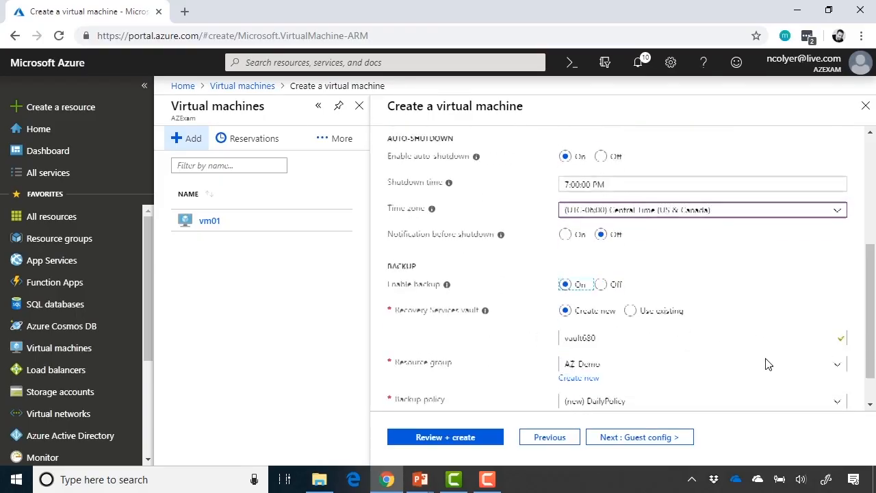
{"action": "scroll", "coordinate": [736, 274], "scroll_direction": "down", "scroll_amount": 1}
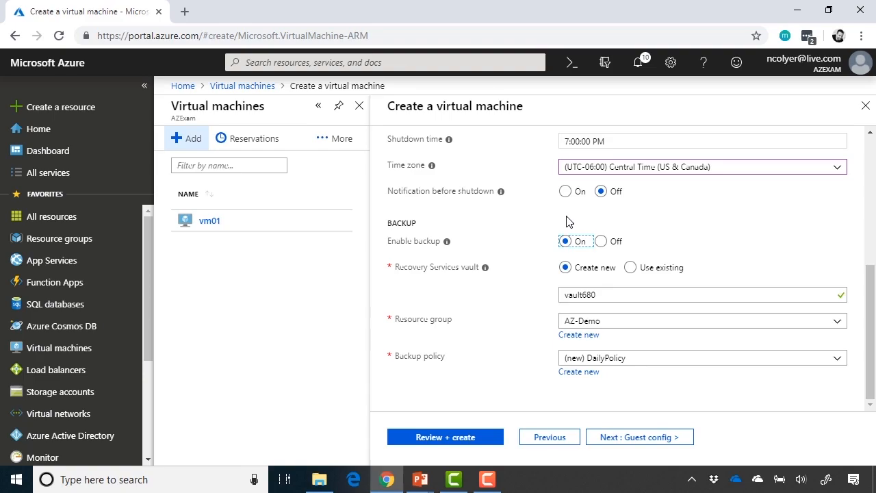
{"action": "left_click", "coordinate": [602, 242]}
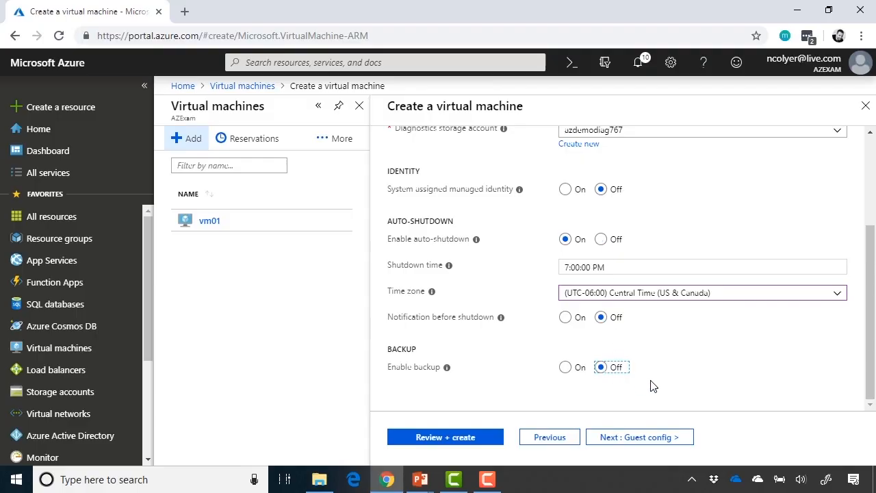
{"action": "left_click", "coordinate": [624, 437]}
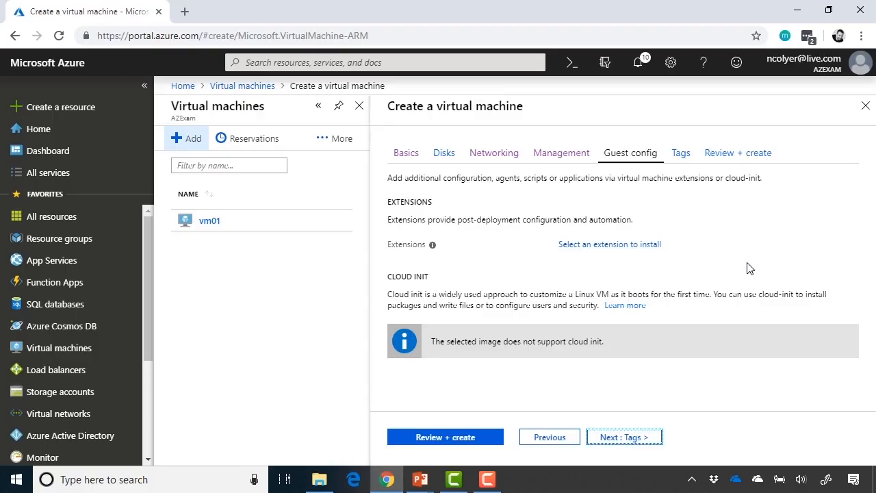
Add a tag with key 'Cost Center' and value 'Lab', then go to Review + create.
{"action": "left_click", "coordinate": [630, 438]}
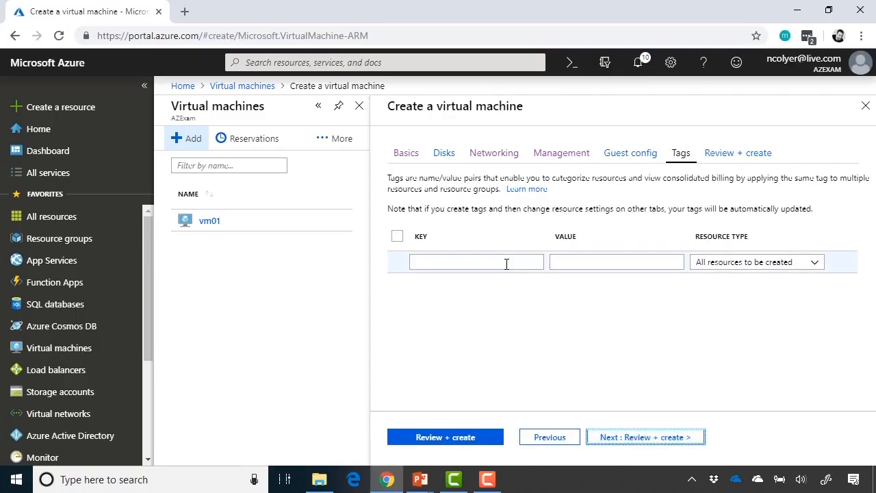
{"action": "left_click", "coordinate": [507, 265]}
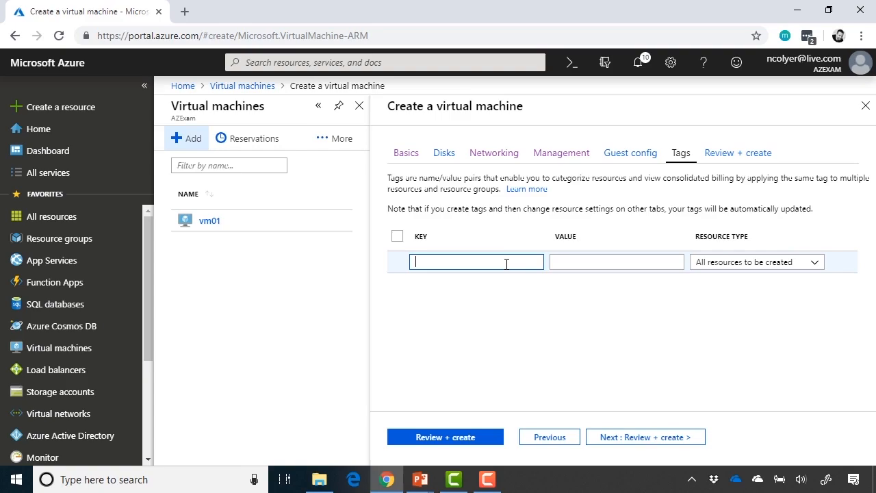
{"action": "type", "text": "Cost Center"}
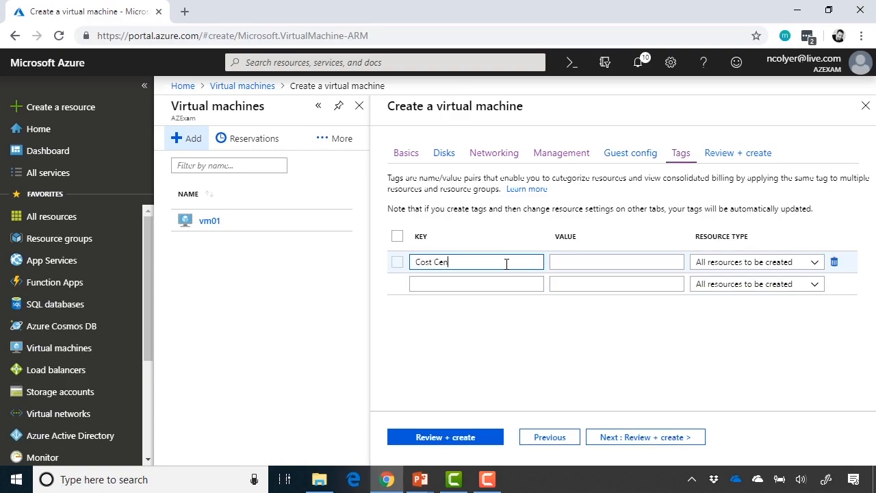
{"action": "key", "text": "Tab"}
{"action": "type", "text": "Lab"}
{"action": "key", "text": "Tab"}
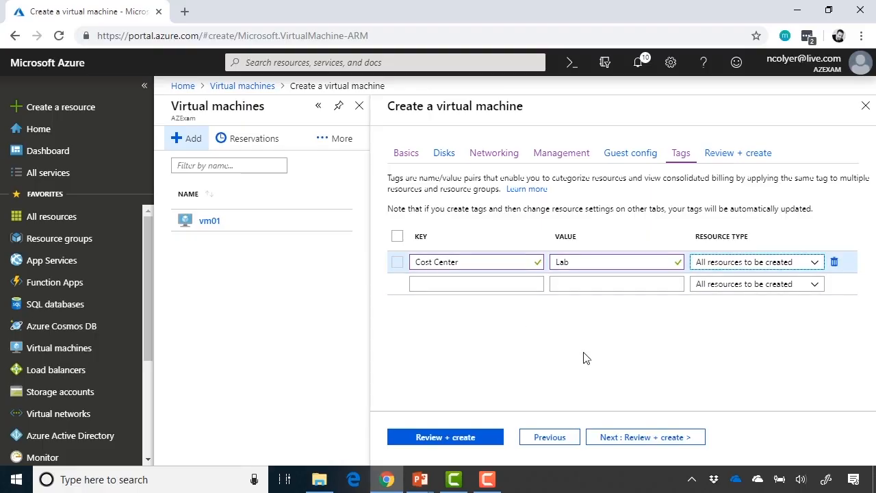
{"action": "left_click", "coordinate": [649, 438]}
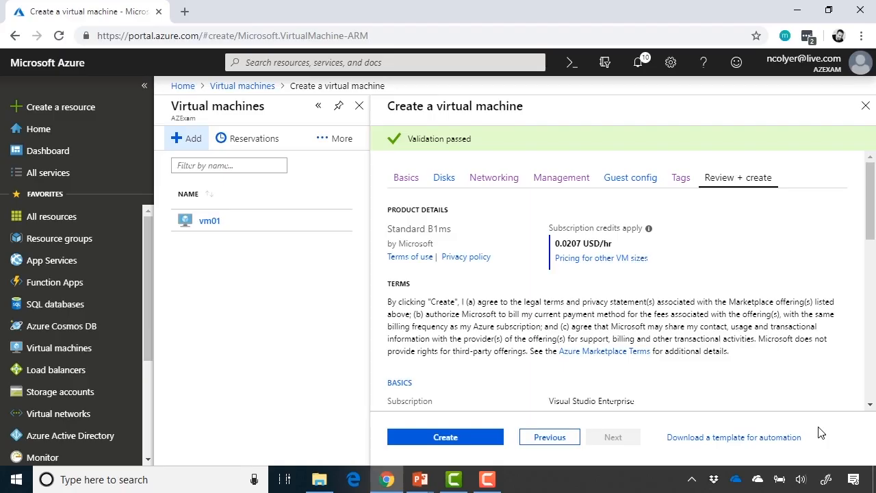
Review the validated vmdemo01 summary and submit the deployment with Create.
{"action": "scroll", "coordinate": [799, 370], "scroll_direction": "down", "scroll_amount": 4}
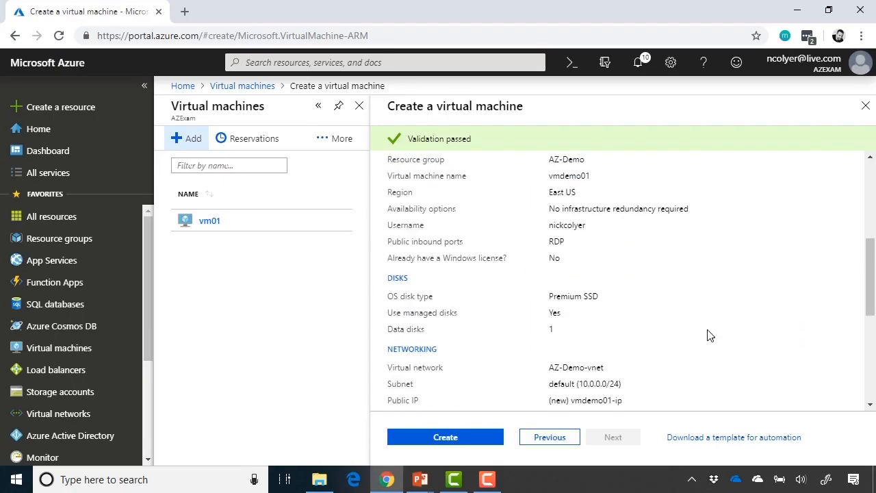
{"action": "scroll", "coordinate": [710, 336], "scroll_direction": "up", "scroll_amount": 2}
{"action": "scroll", "coordinate": [710, 336], "scroll_direction": "down", "scroll_amount": 3}
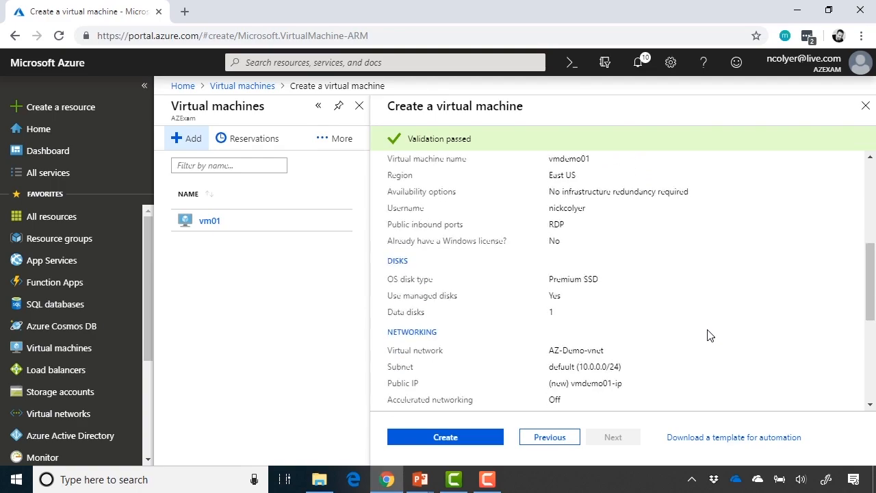
{"action": "scroll", "coordinate": [710, 336], "scroll_direction": "down", "scroll_amount": 4}
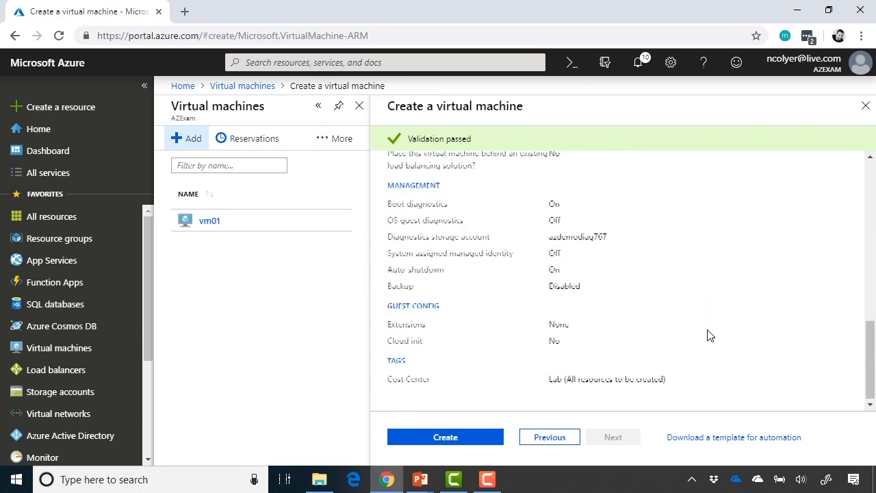
{"action": "left_click", "coordinate": [459, 440]}
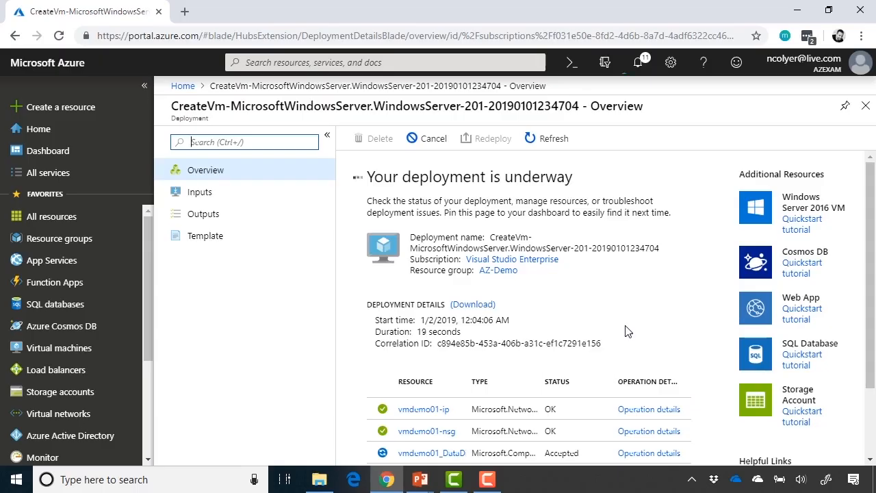
Open the vmdemo01 deployment's Template page from the left menu.
{"action": "scroll", "coordinate": [643, 308], "scroll_direction": "down", "scroll_amount": 1}
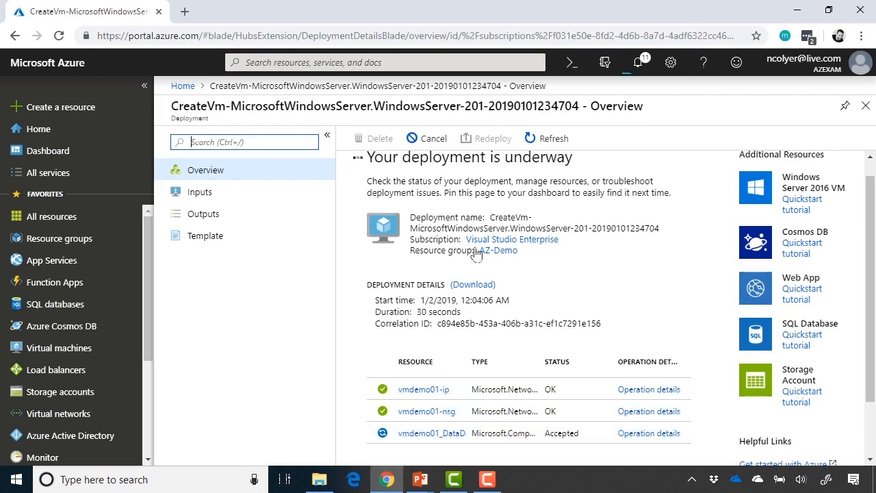
{"action": "left_click", "coordinate": [239, 250]}
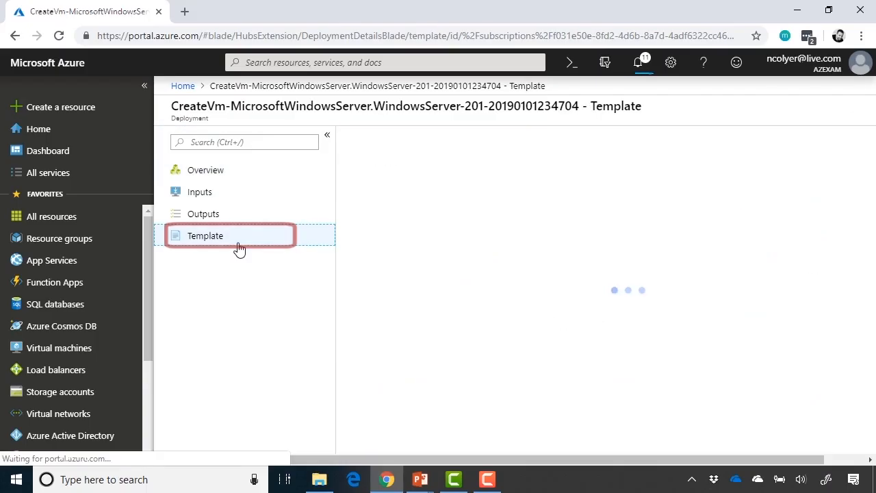